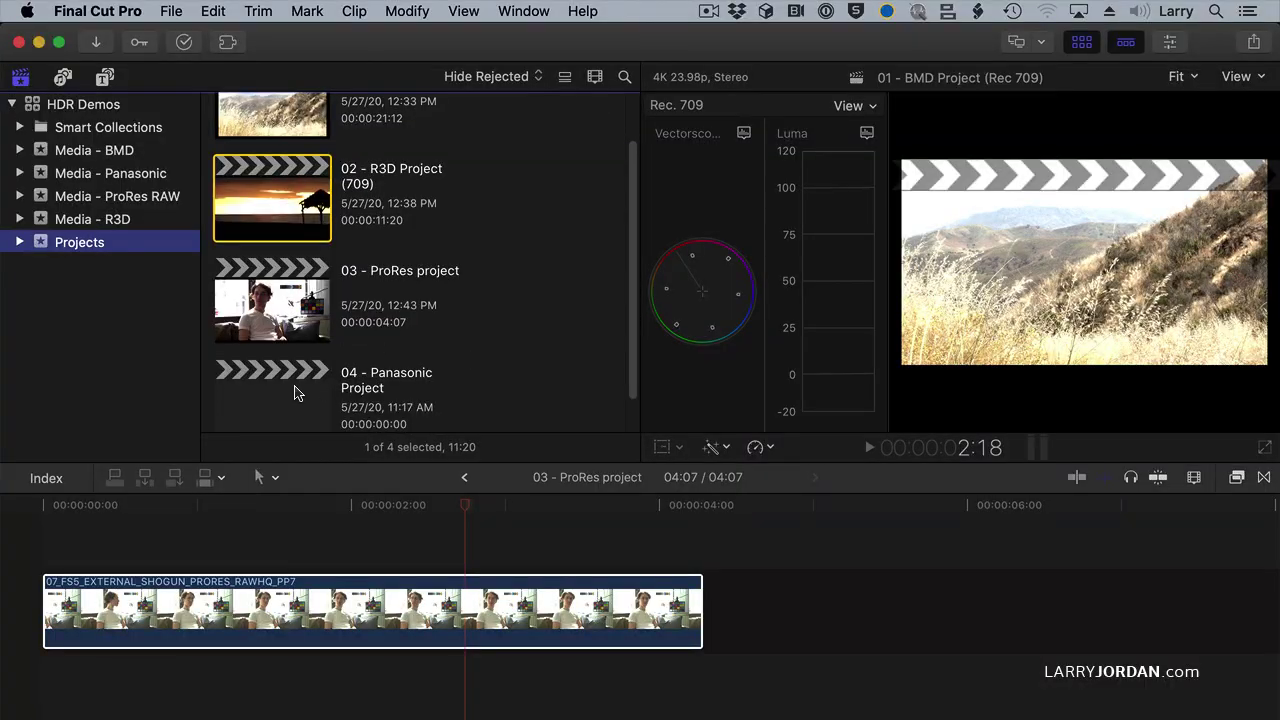
# - Append clip A001C015_190710_A8J6 from Media - Panasonic to 04 - Panasonic Project in the color layout
pyautogui.click(294, 391)
pyautogui.click(95, 173)
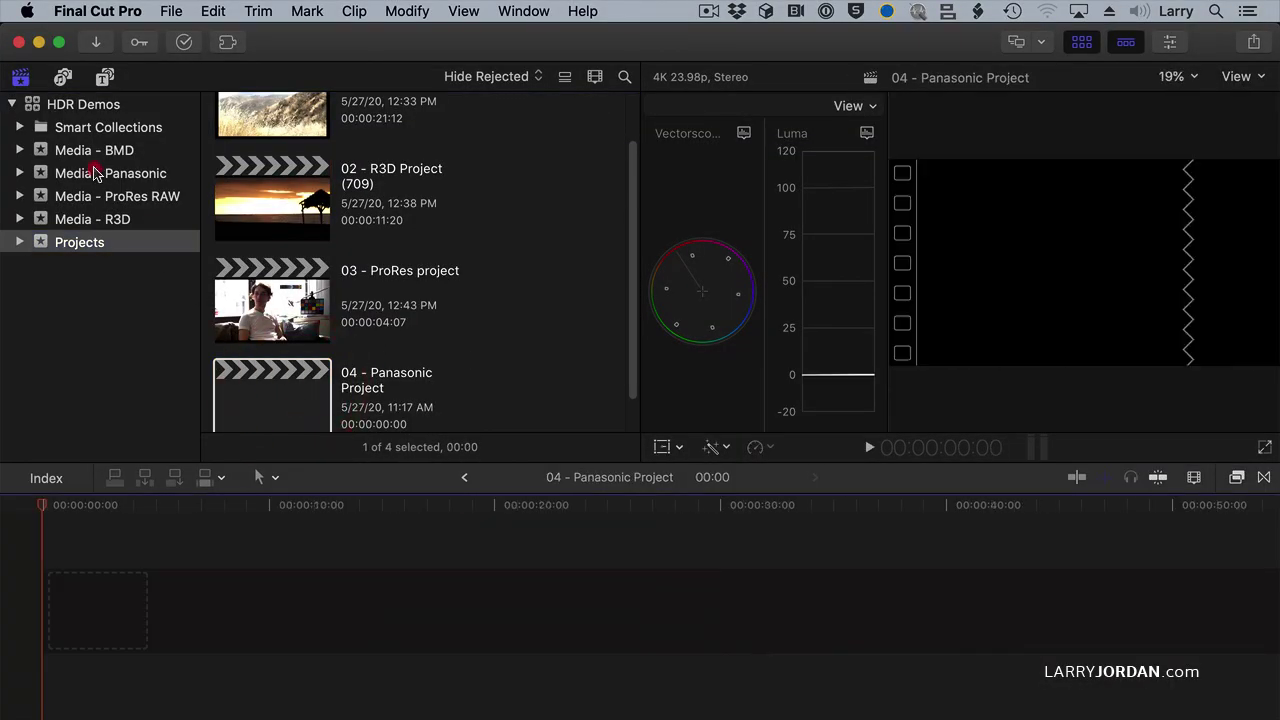
pyautogui.click(423, 160)
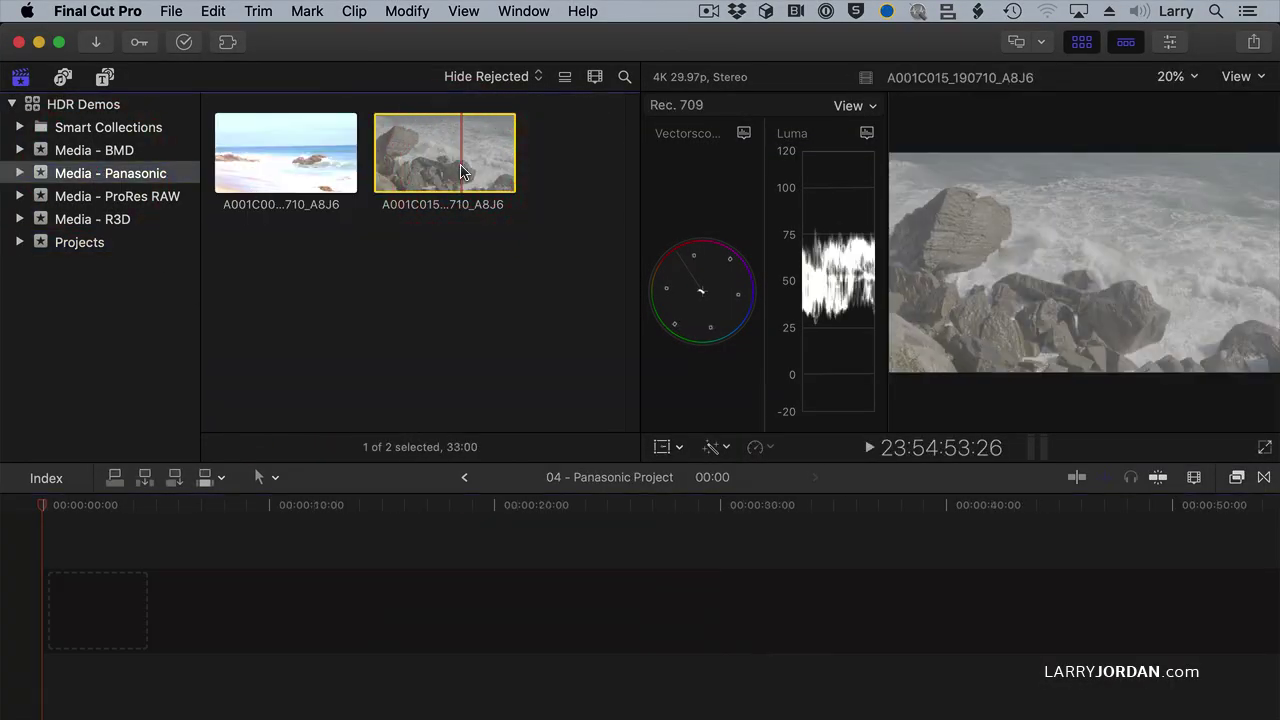
pyautogui.press('e')
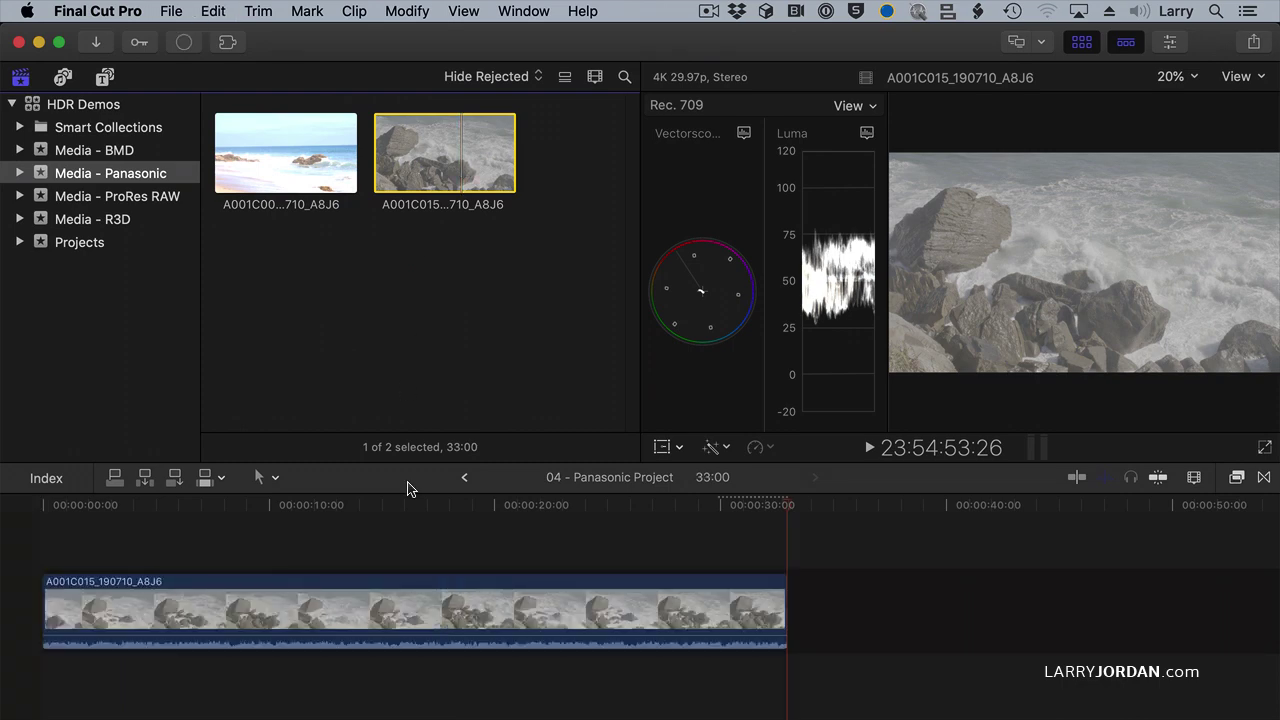
pyautogui.hotkey('ctrl', 'shift', '2')
pyautogui.click(561, 592)
# - Set the rocks clip's Camera LUT to Panasonic V-Log in the Info inspector
pyautogui.click(969, 77)
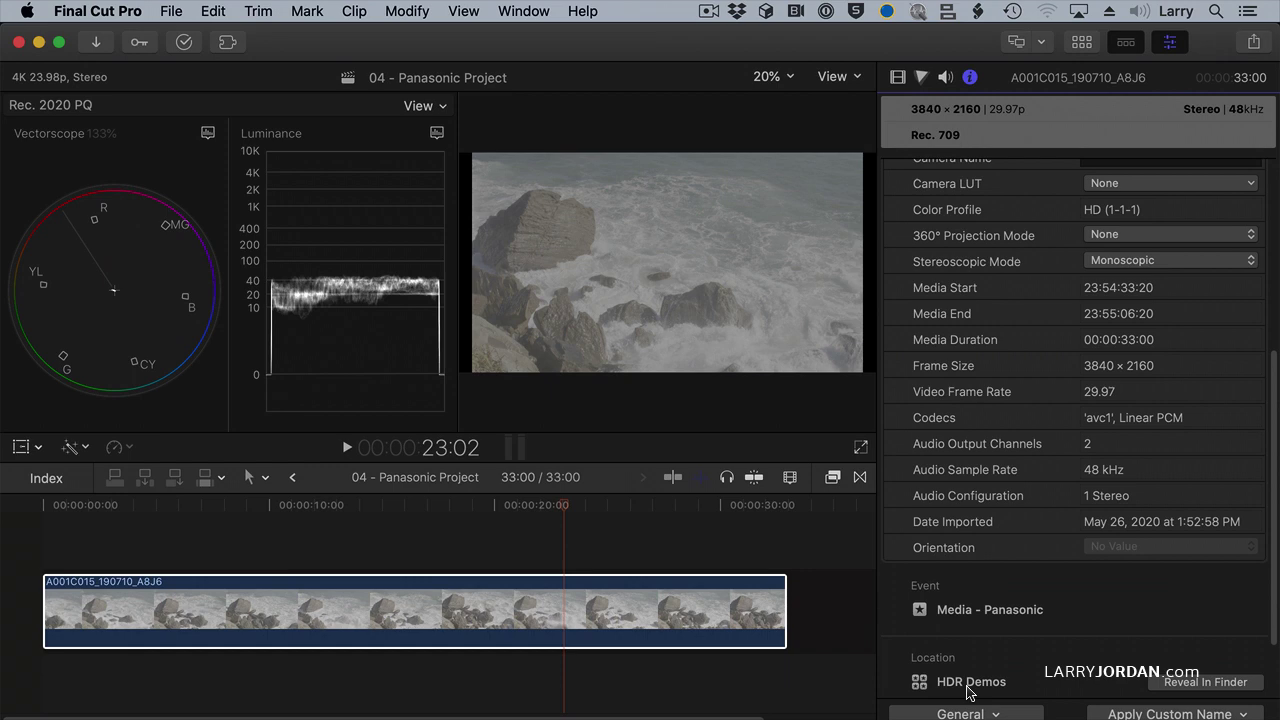
pyautogui.scroll(1, 1118, 250)
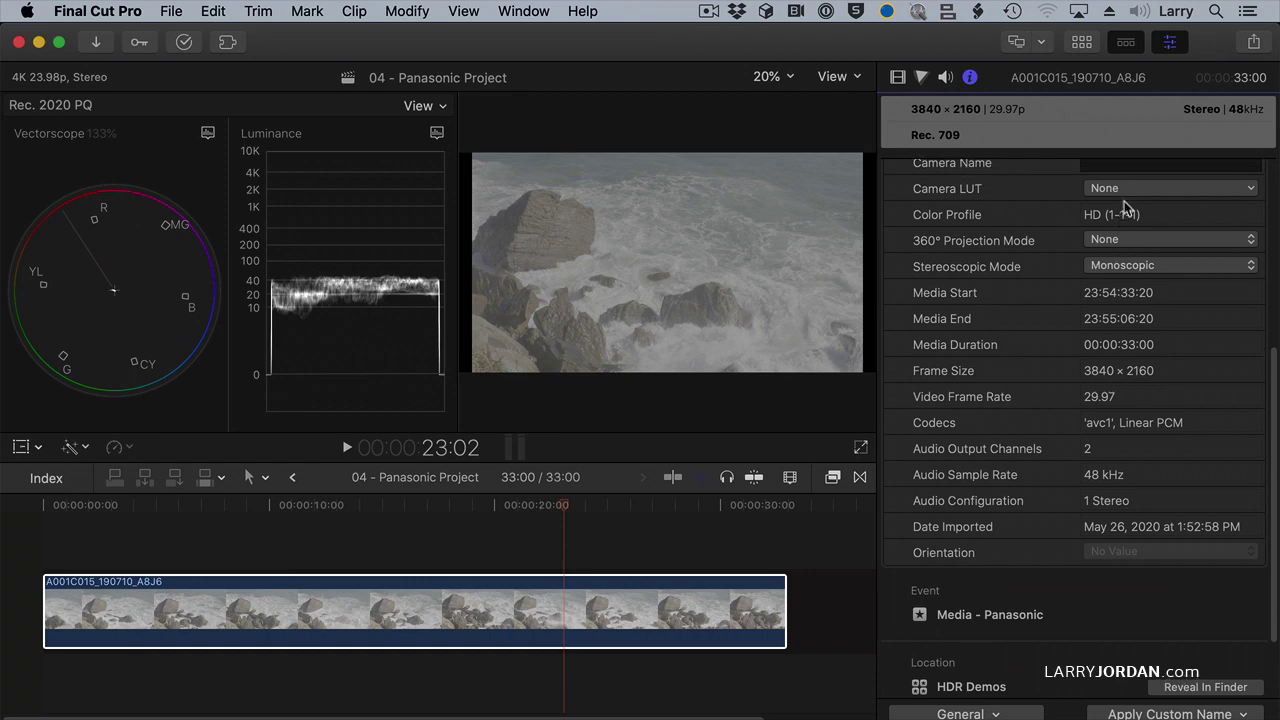
pyautogui.click(1127, 190)
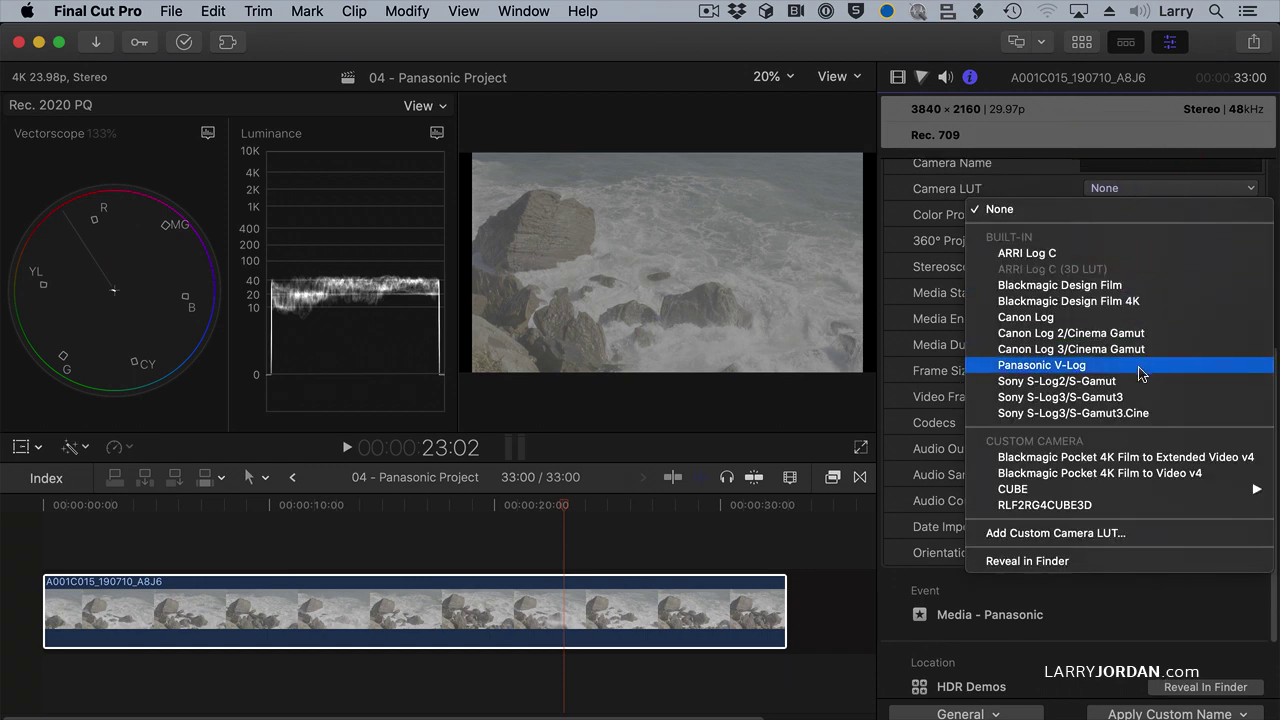
pyautogui.click(1141, 373)
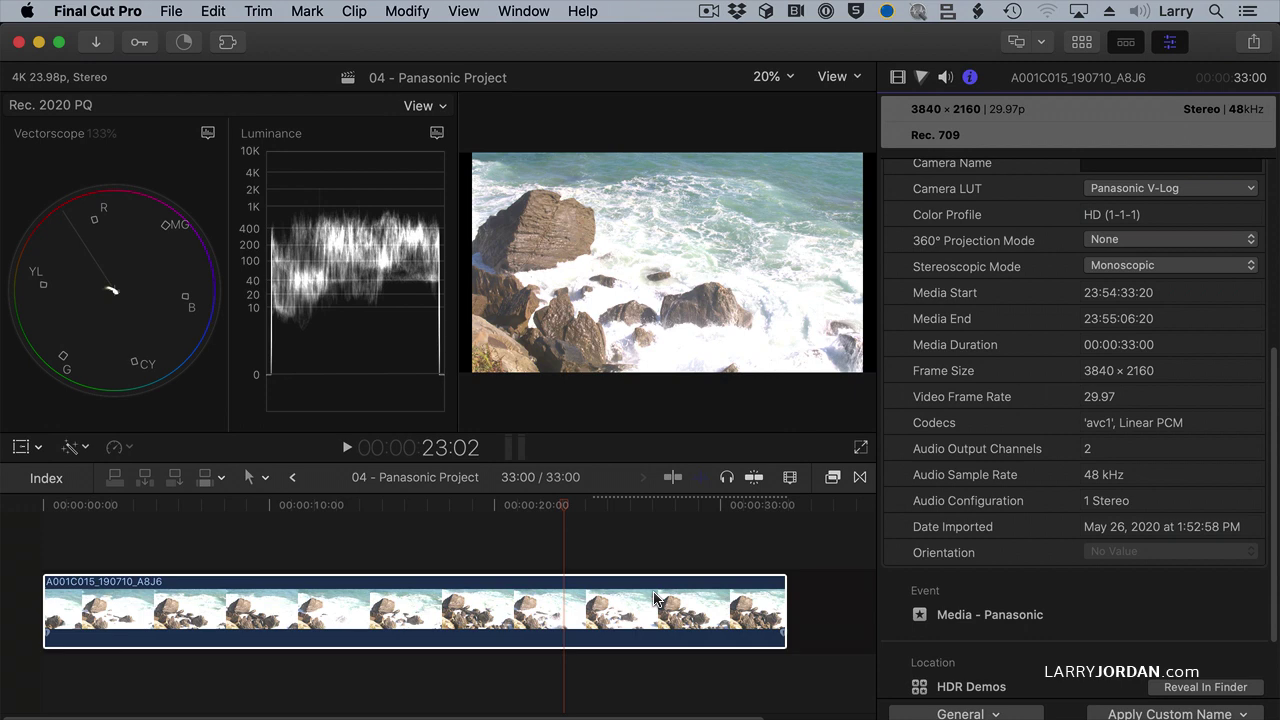
# - Search effects for 'hdr', apply HDR Tools to the rocks clip, and show its Video settings
pyautogui.click(834, 477)
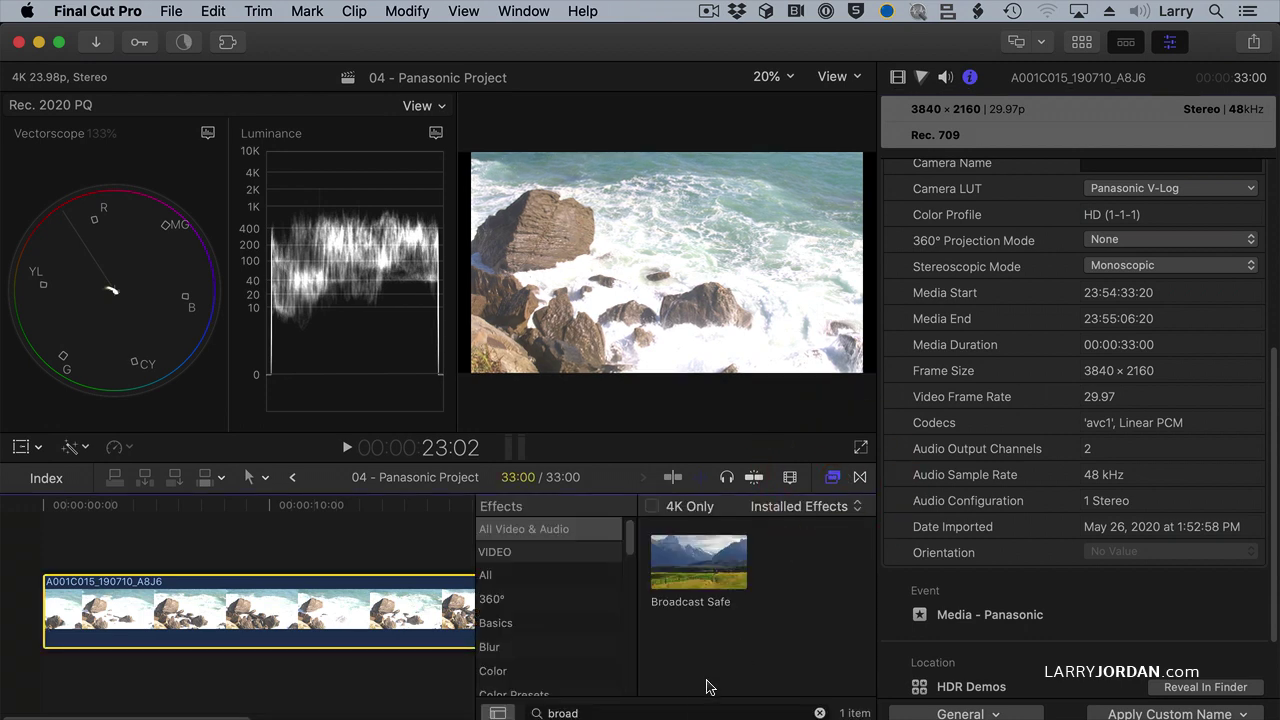
pyautogui.doubleClick(668, 710)
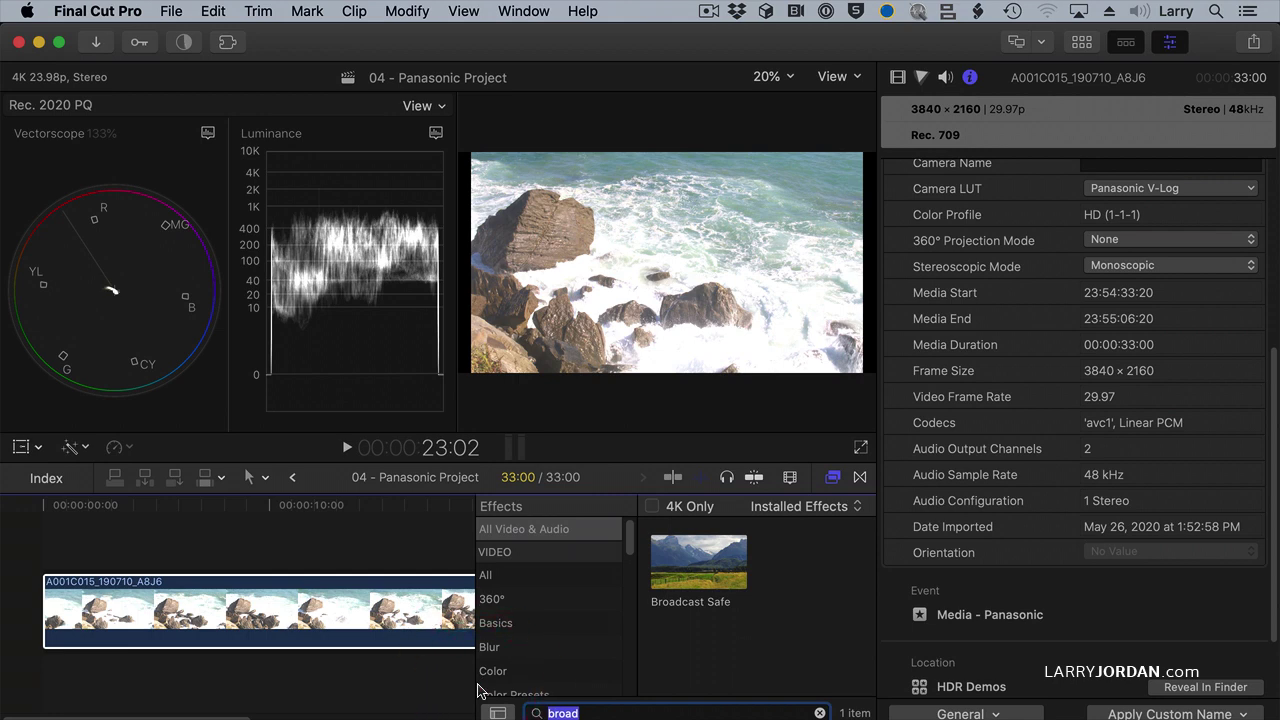
pyautogui.write('hdr')
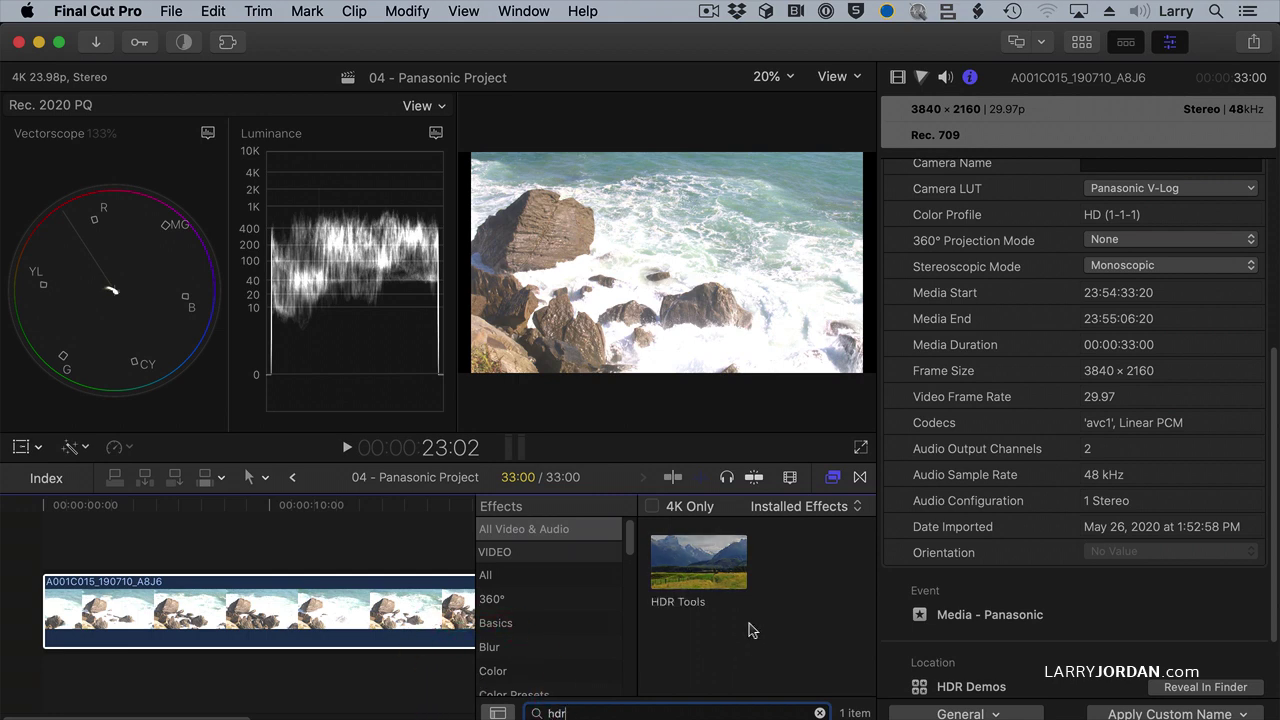
pyautogui.moveTo(726, 561); pyautogui.dragTo(405, 595)
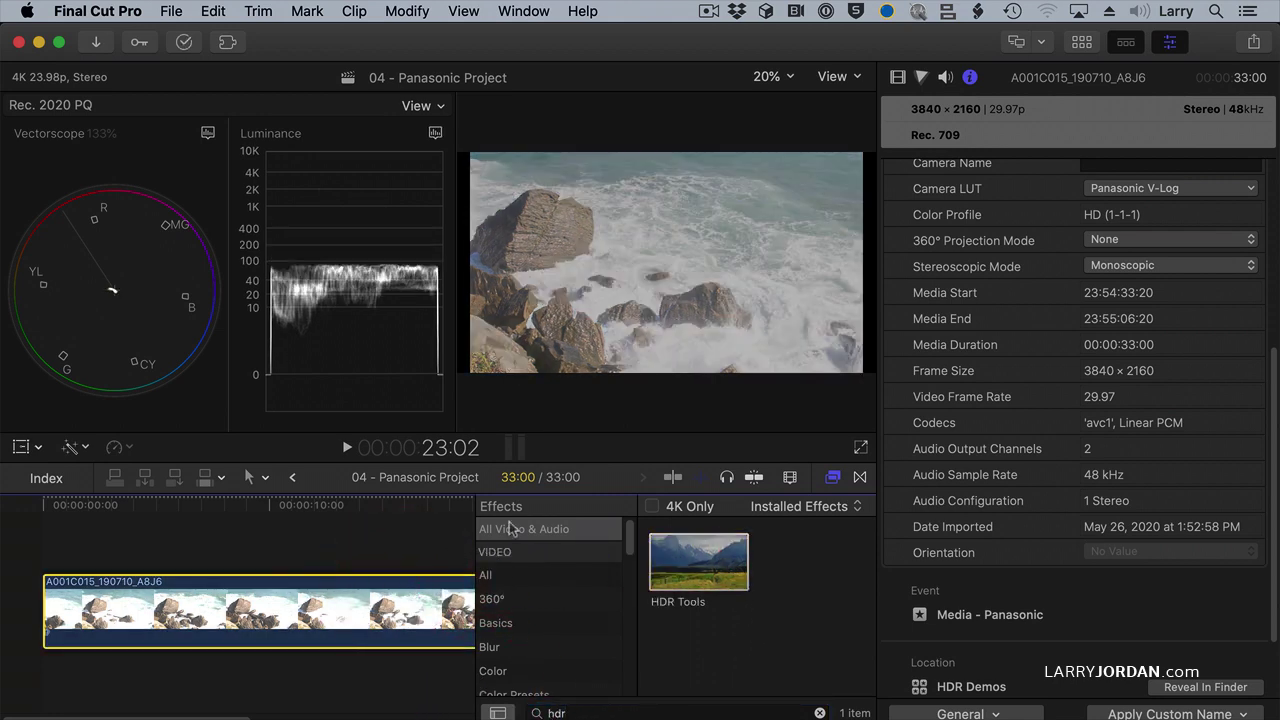
pyautogui.click(406, 530)
pyautogui.click(830, 479)
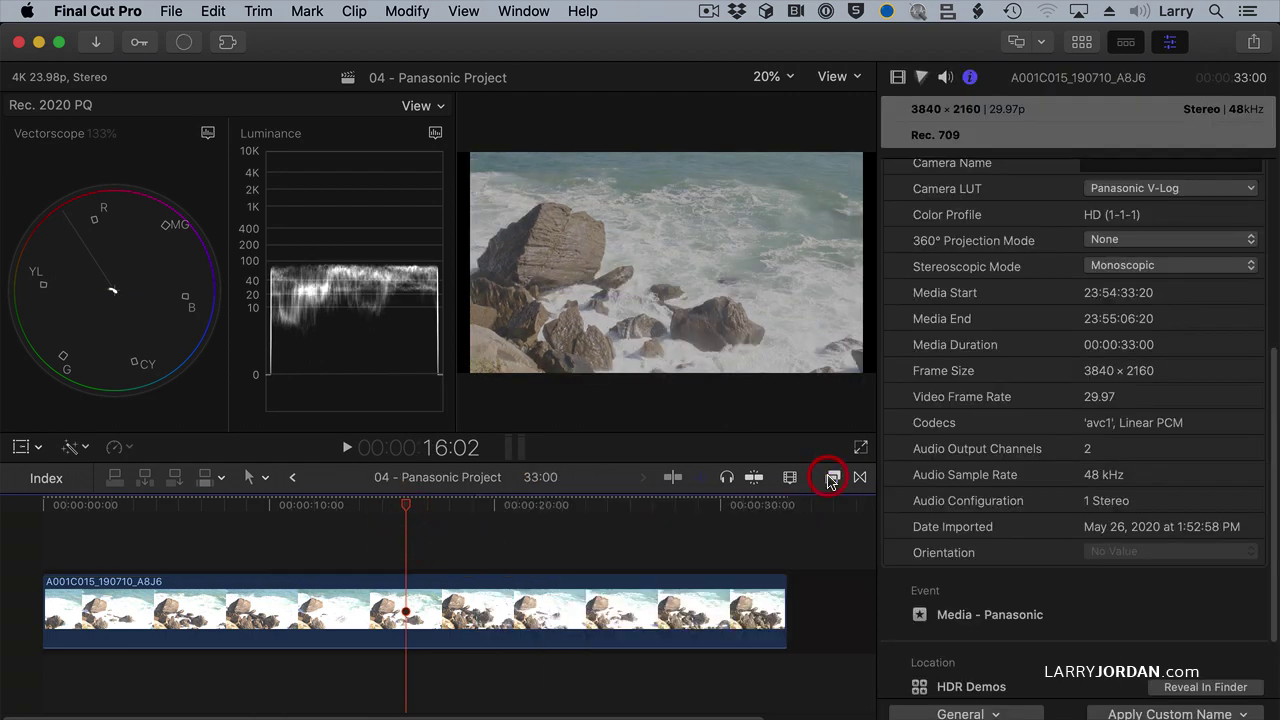
pyautogui.click(603, 610)
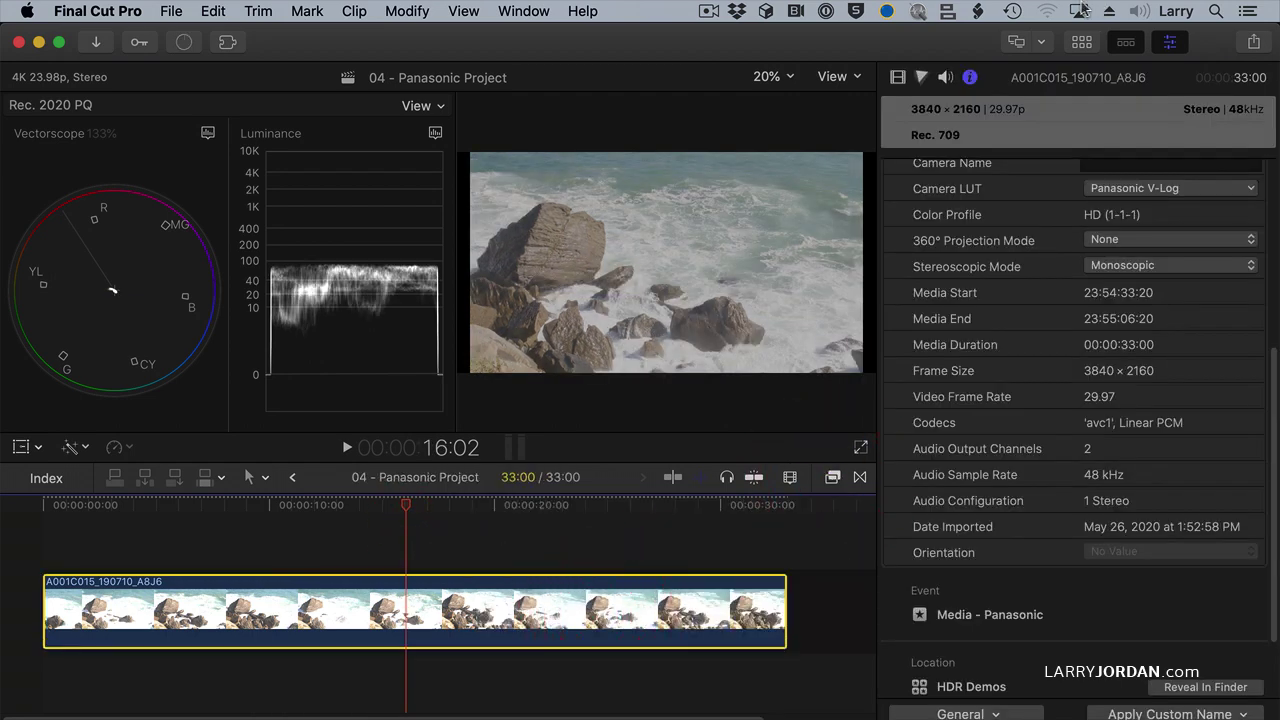
pyautogui.click(898, 79)
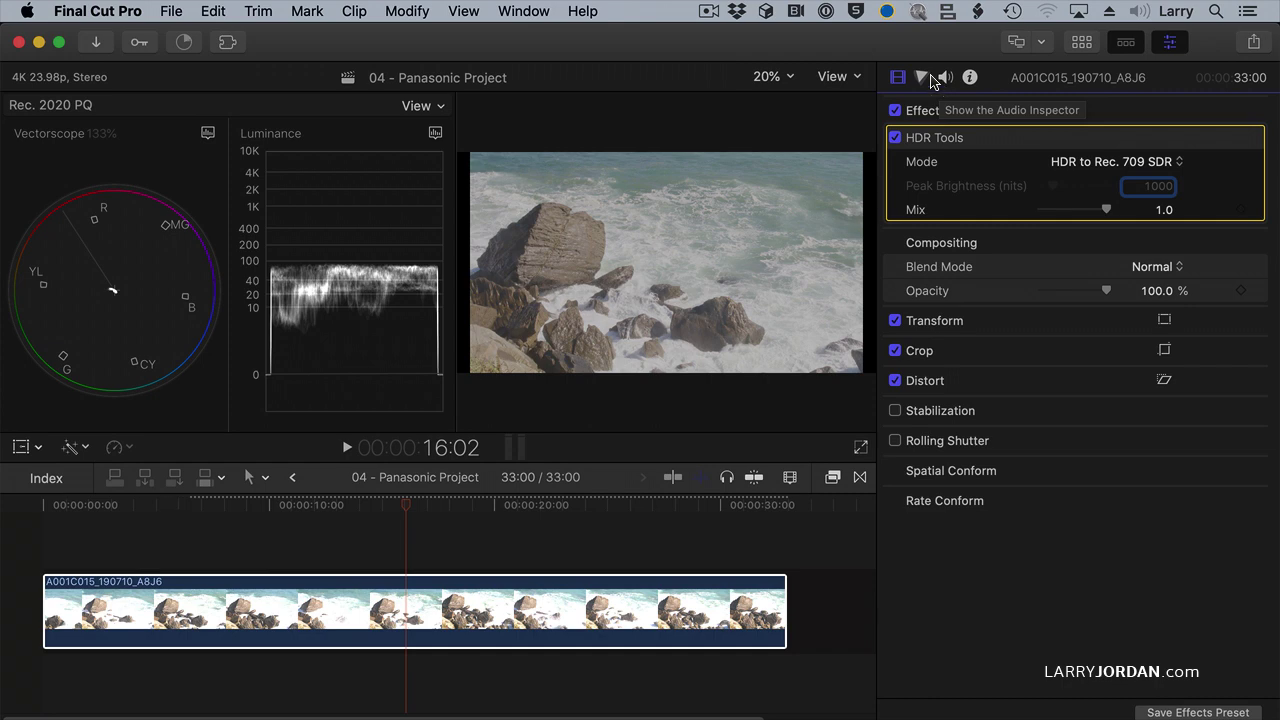
# - Add a Color Board with exposure shadows at -37% and highlights at 41%
pyautogui.click(921, 77)
pyautogui.click(921, 110)
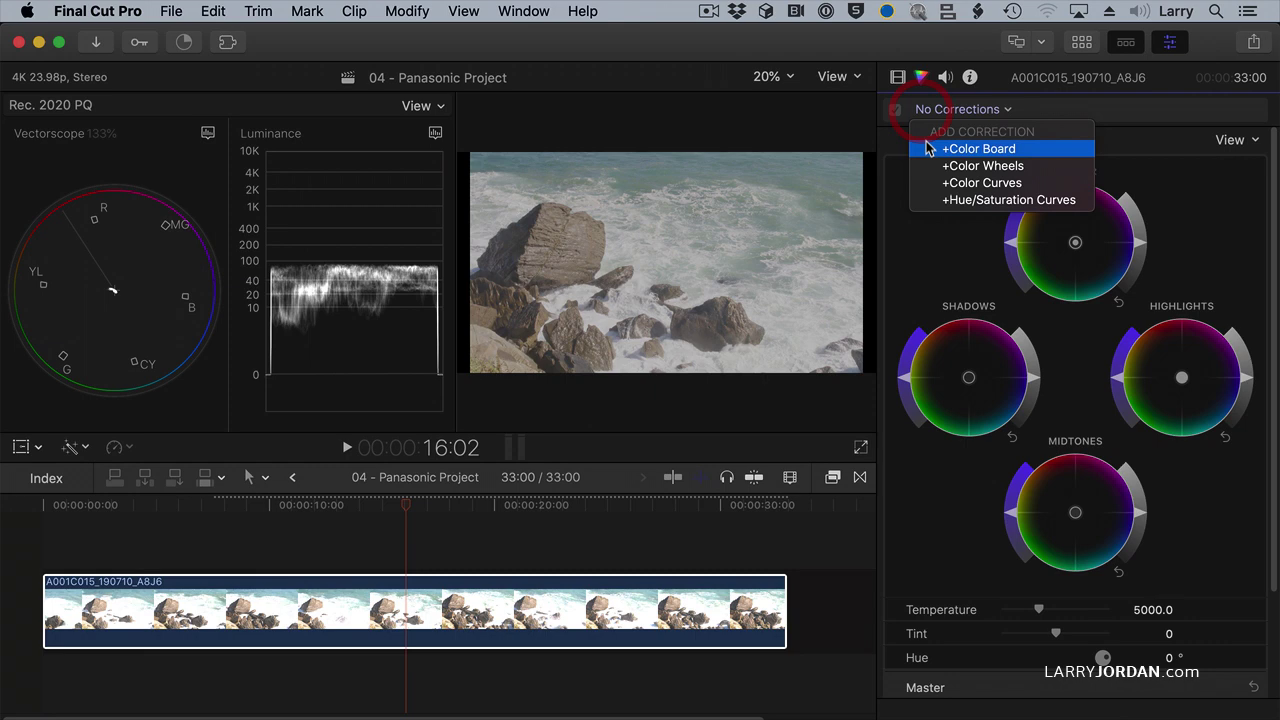
pyautogui.click(990, 148)
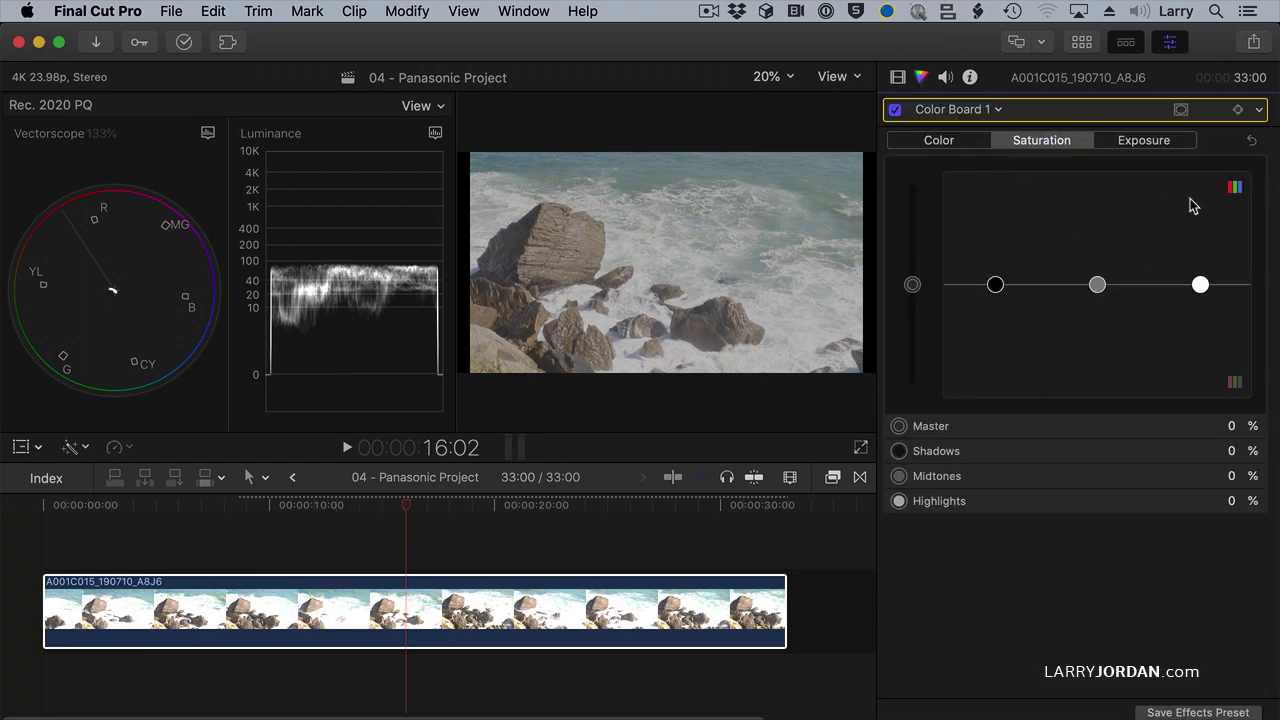
pyautogui.click(1148, 140)
pyautogui.moveTo(1001, 289); pyautogui.dragTo(995, 327)
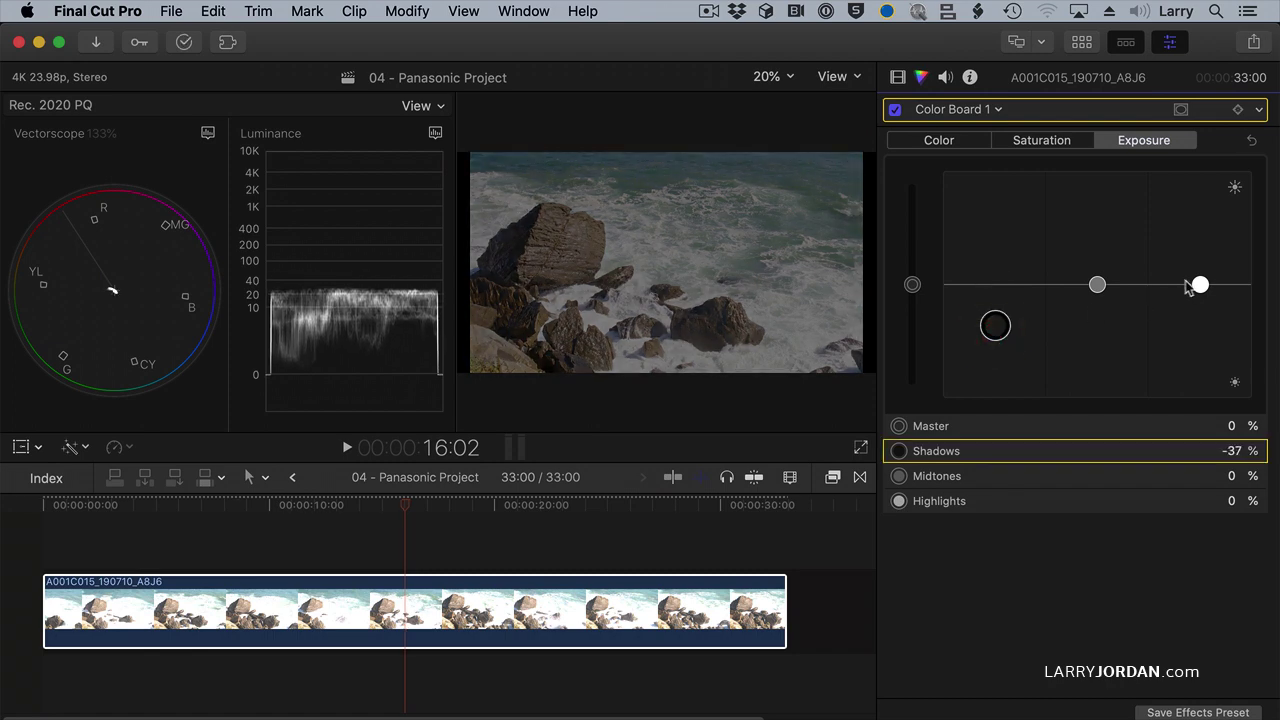
pyautogui.moveTo(1200, 285); pyautogui.dragTo(1200, 237)
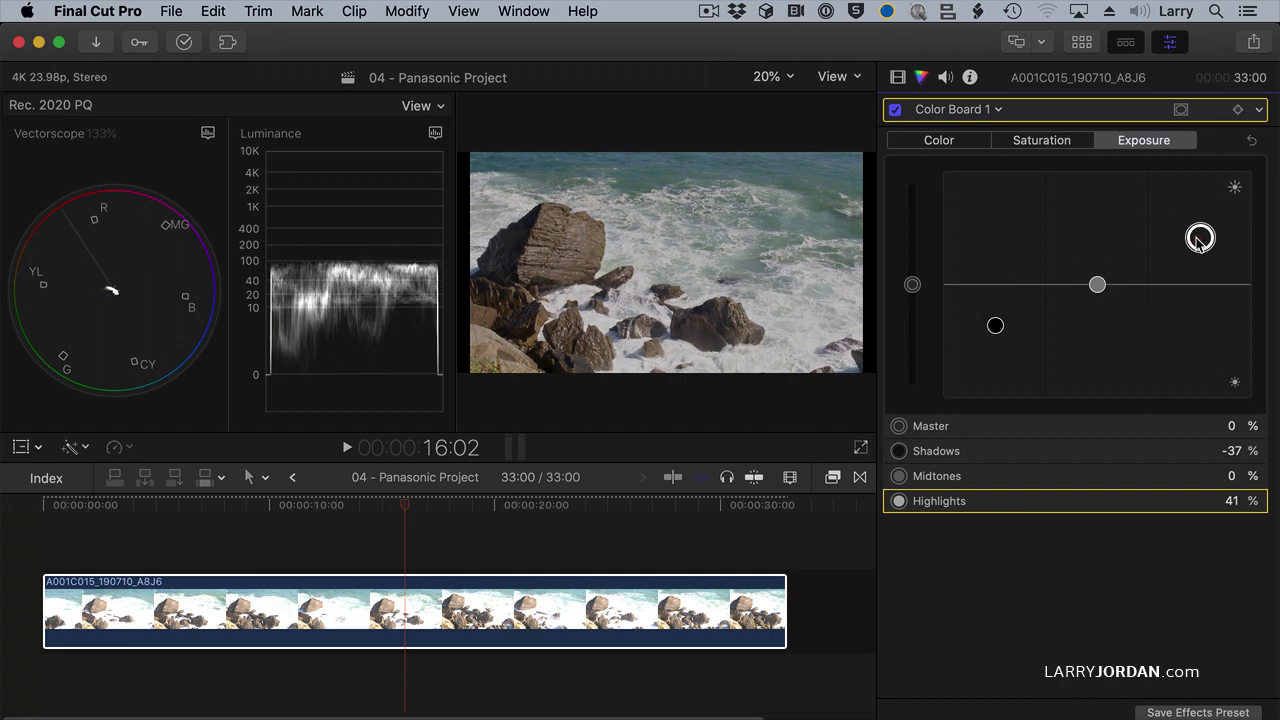
# - Change the project's colour space to Standard - Rec. 709 in project properties
pyautogui.click(571, 543)
pyautogui.press('super+6')
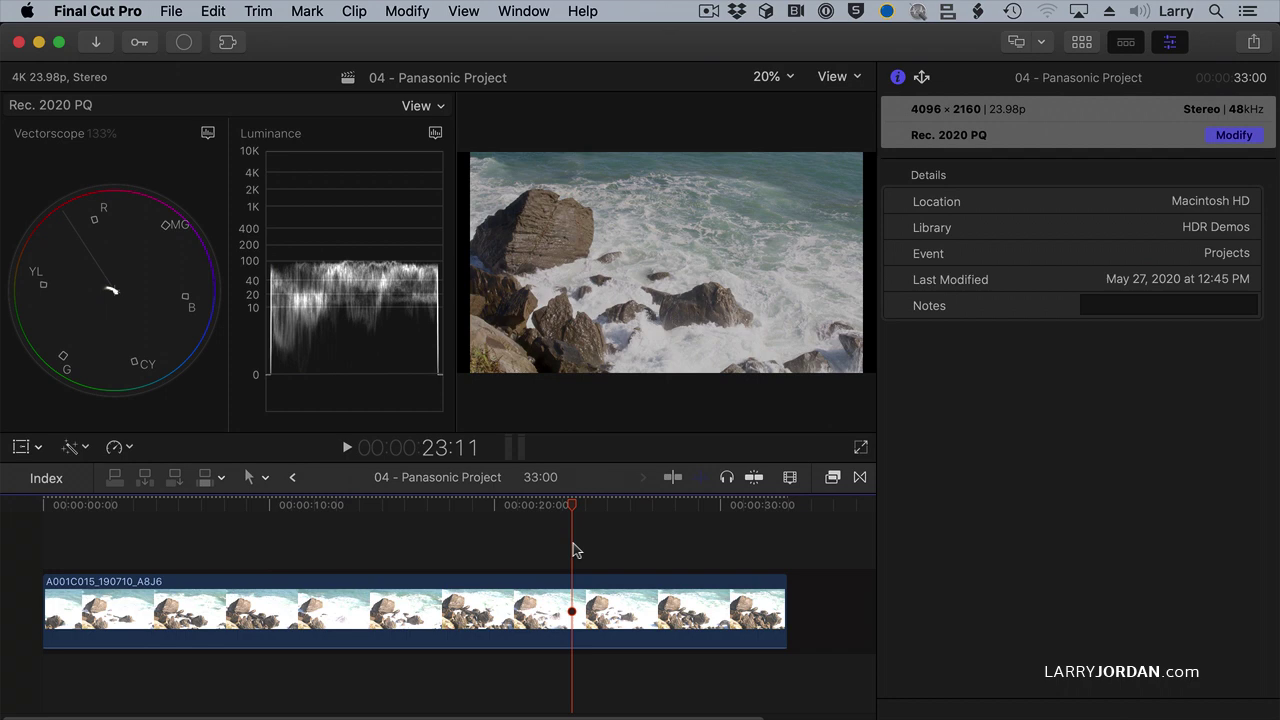
pyautogui.click(1234, 136)
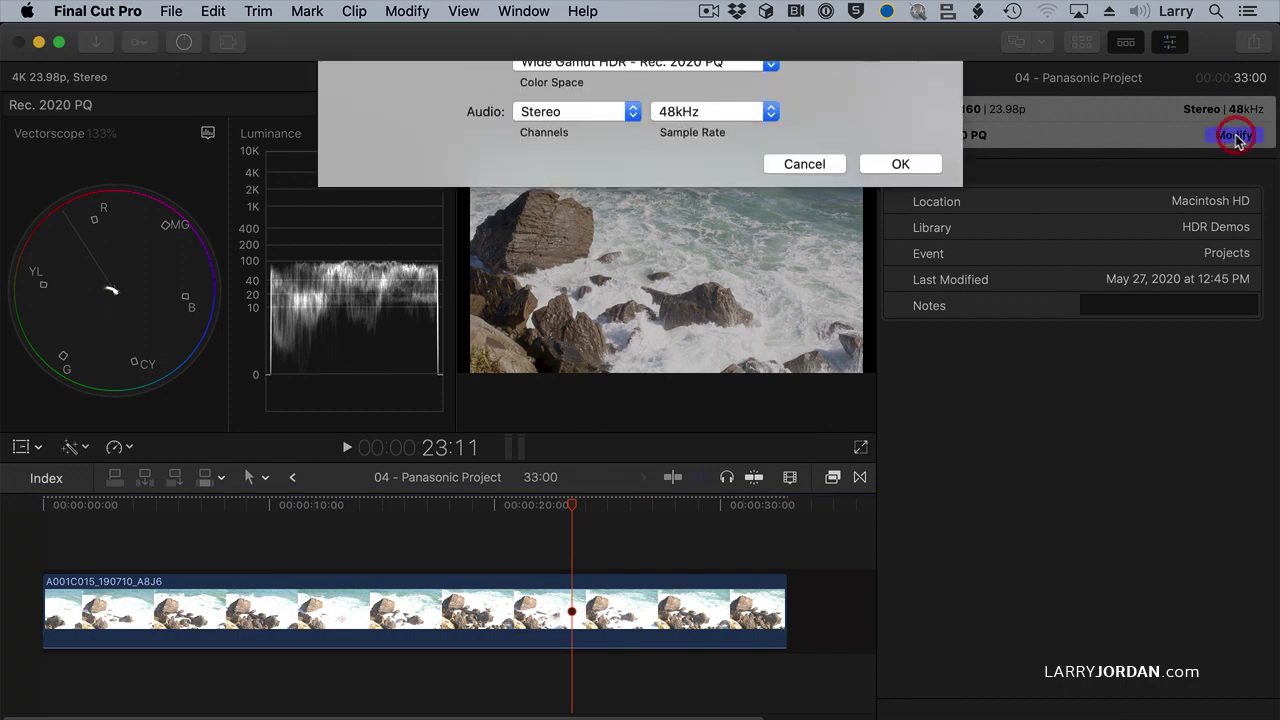
pyautogui.click(550, 251)
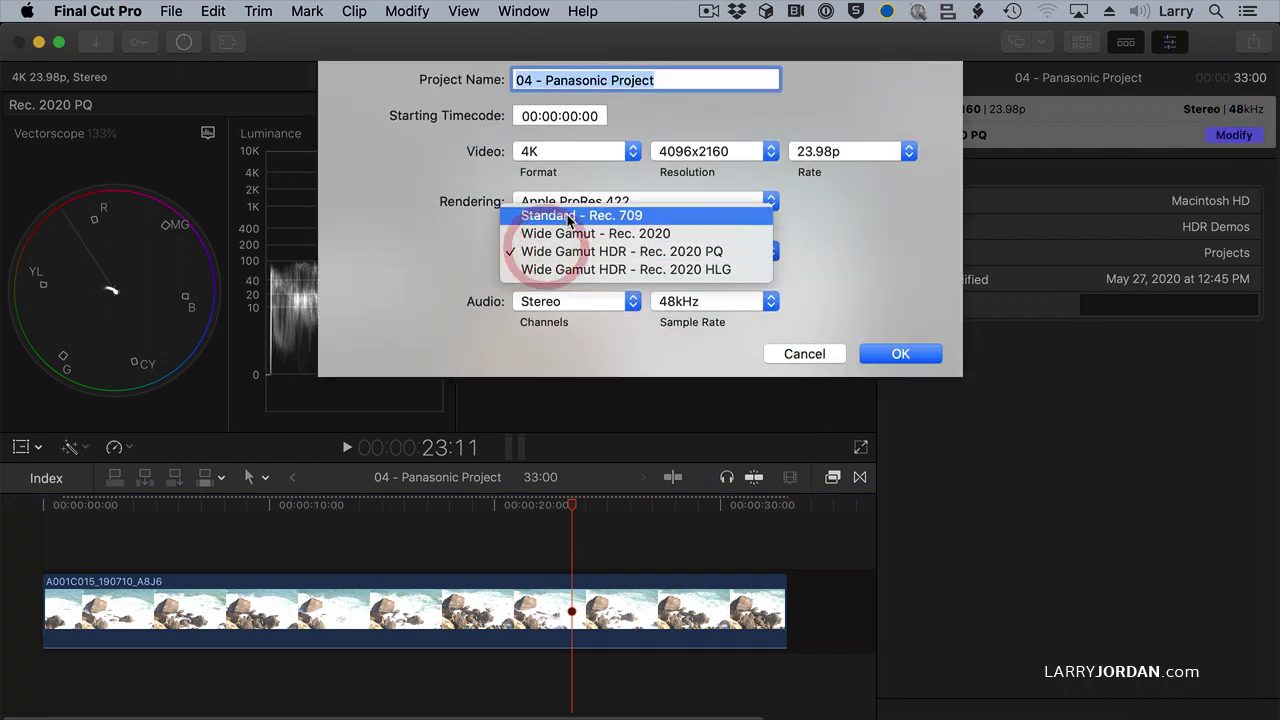
pyautogui.click(568, 217)
pyautogui.click(903, 353)
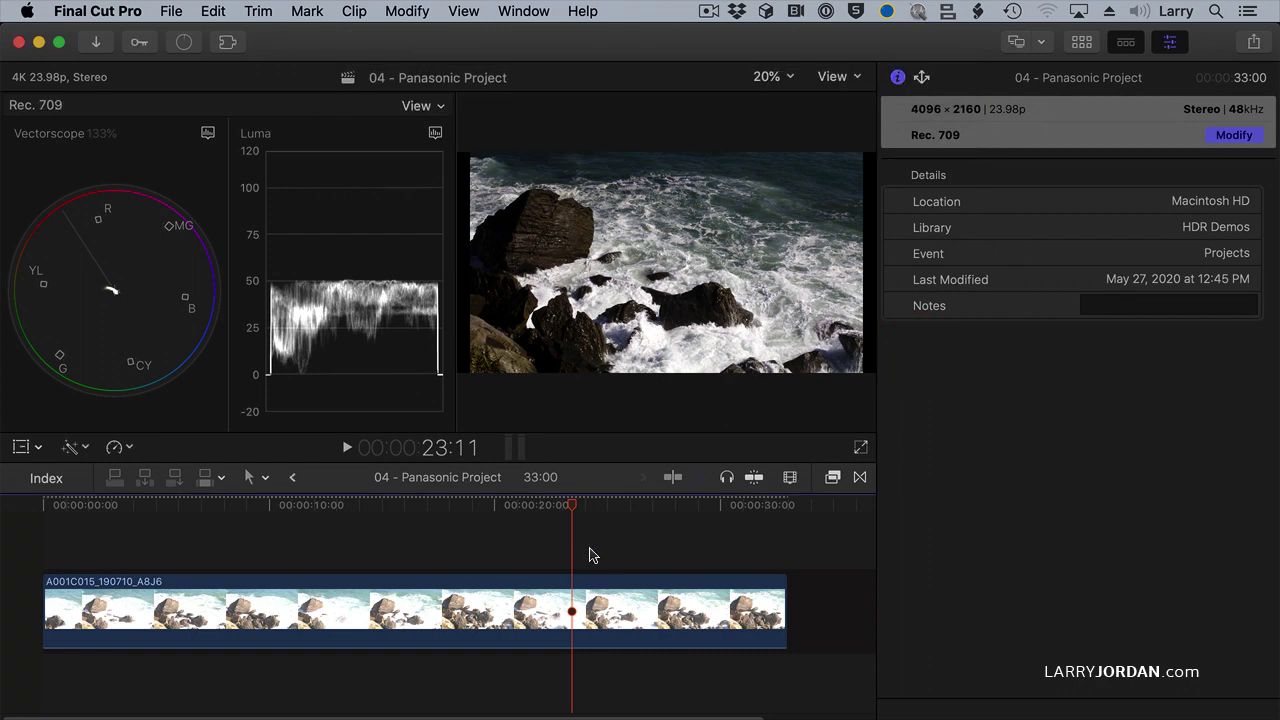
pyautogui.press('super+6')
# - Ease the Color Board highlights to 38%, keeping shadows at -37%, and reselect the clip
pyautogui.click(430, 523)
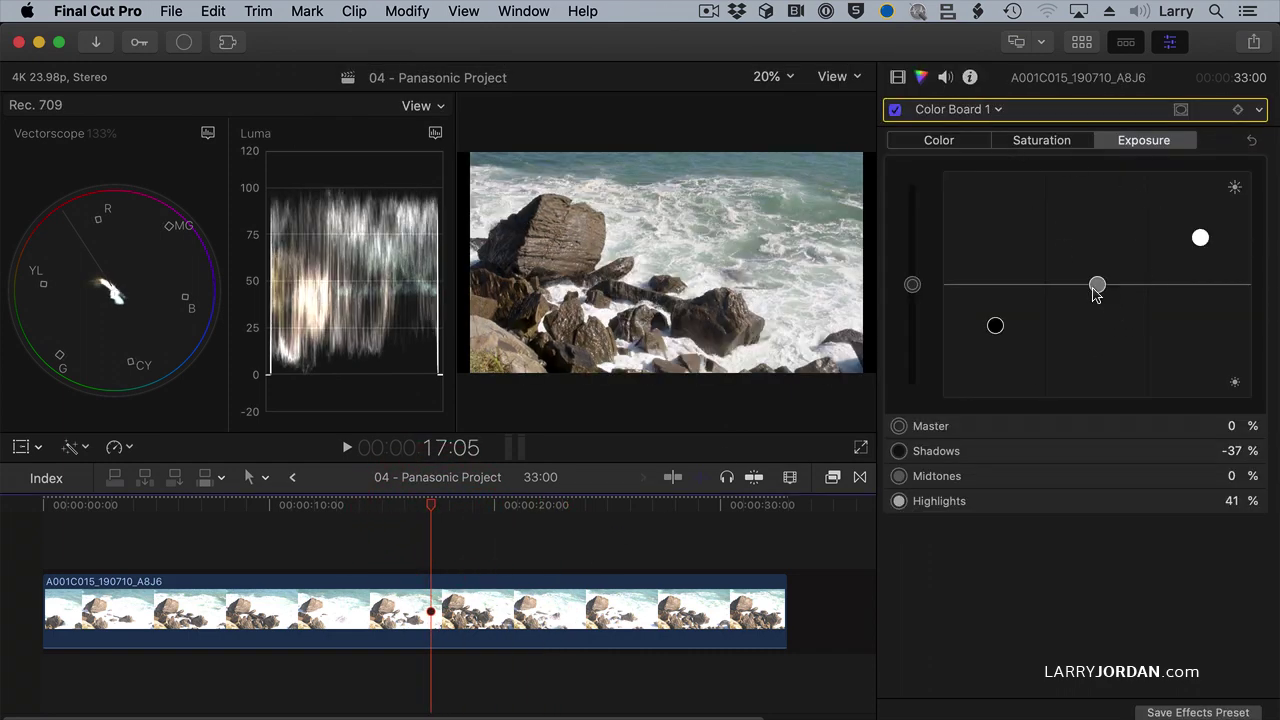
pyautogui.click(1097, 286)
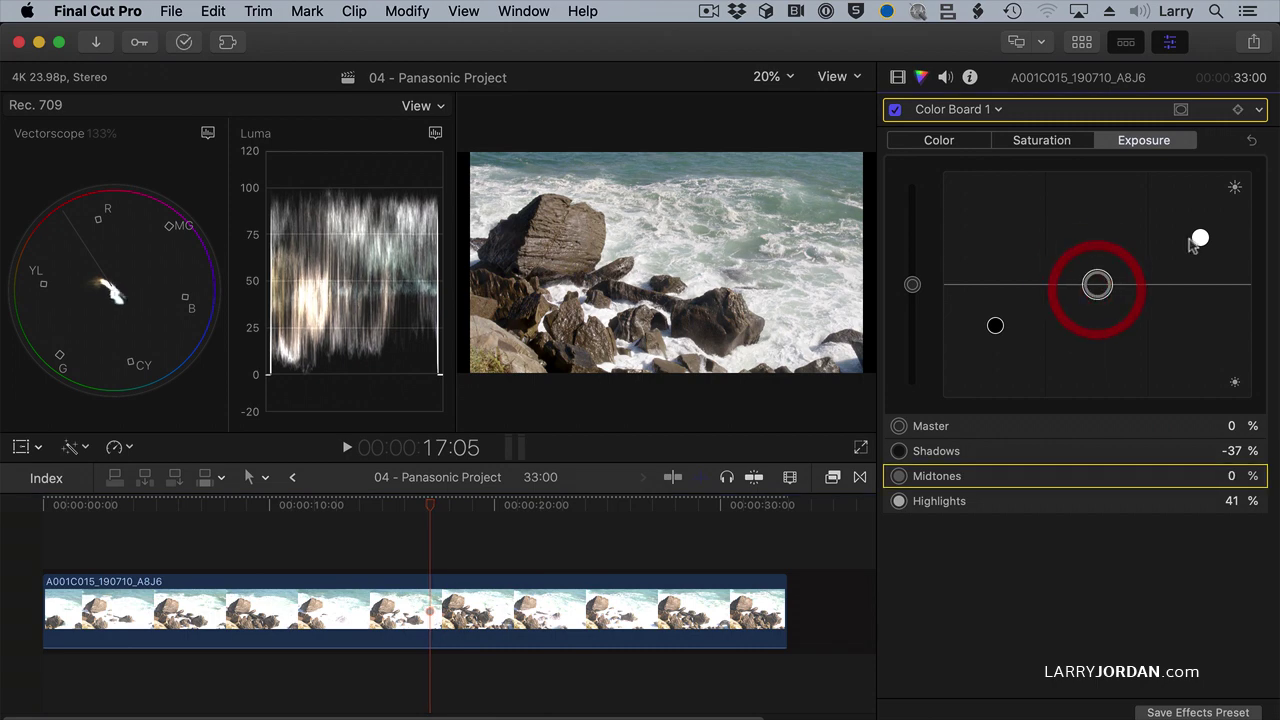
pyautogui.moveTo(1199, 239); pyautogui.dragTo(1199, 242)
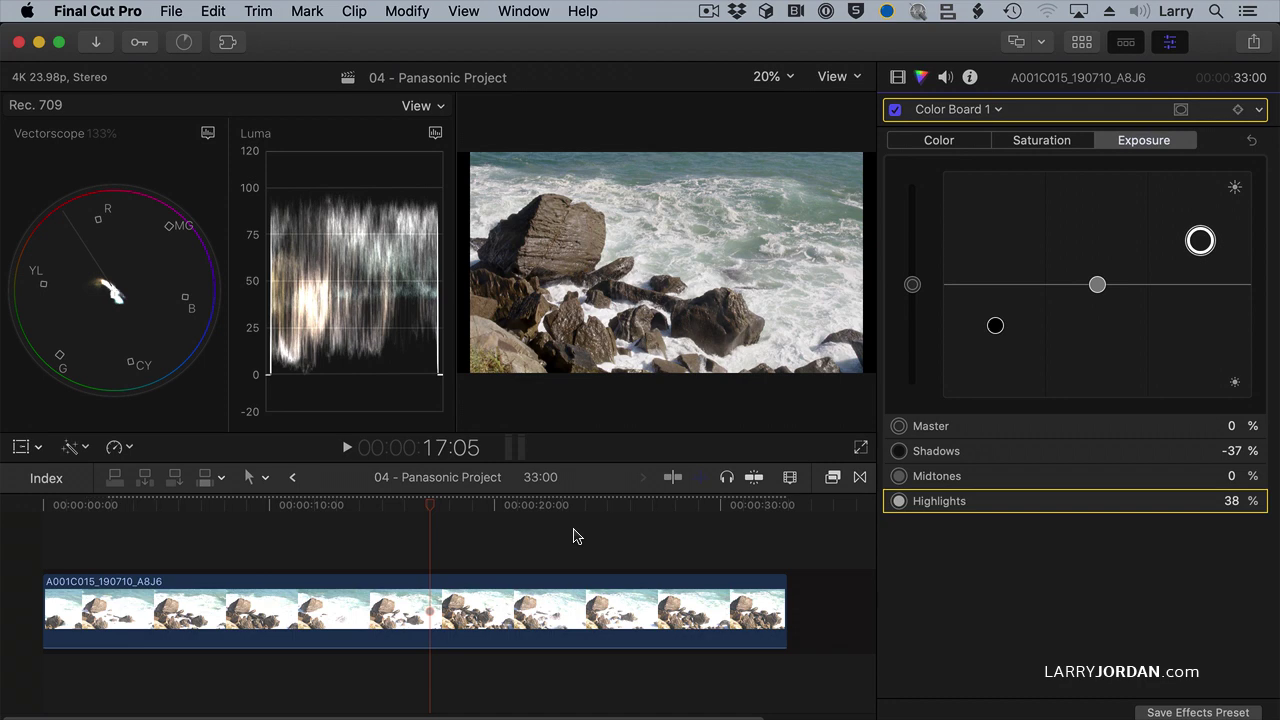
pyautogui.click(508, 505)
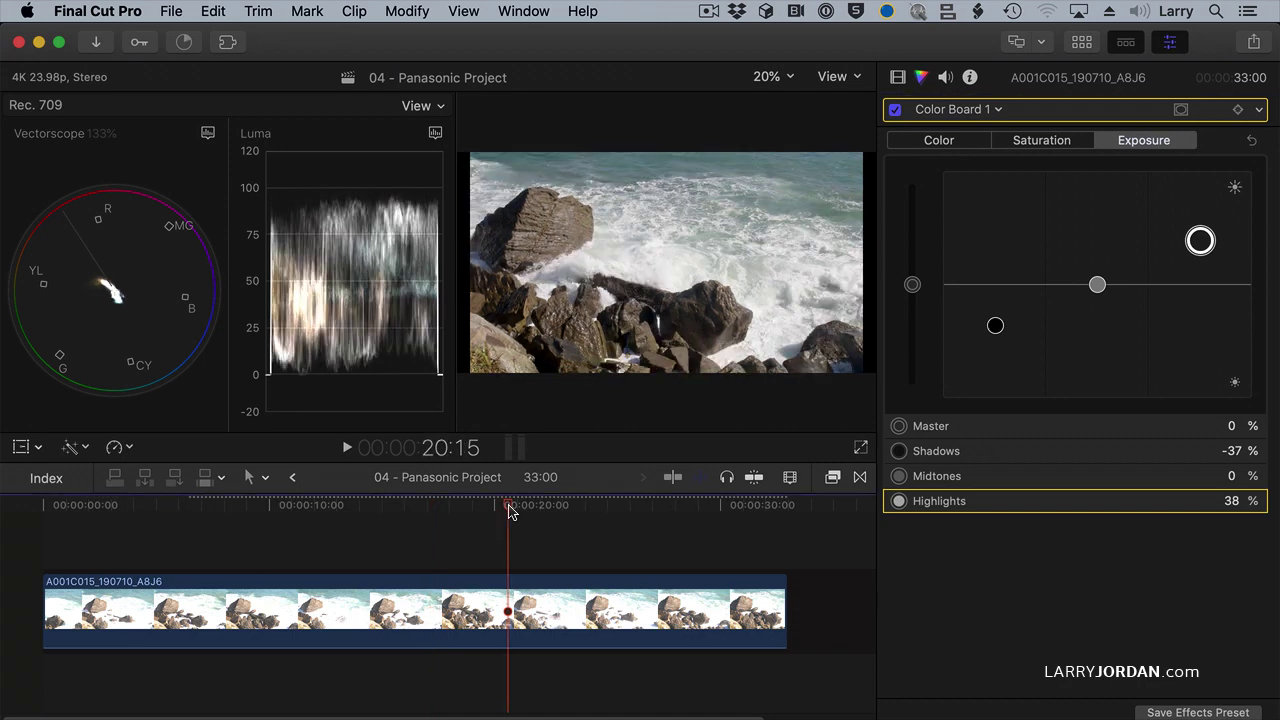
pyautogui.click(485, 612)
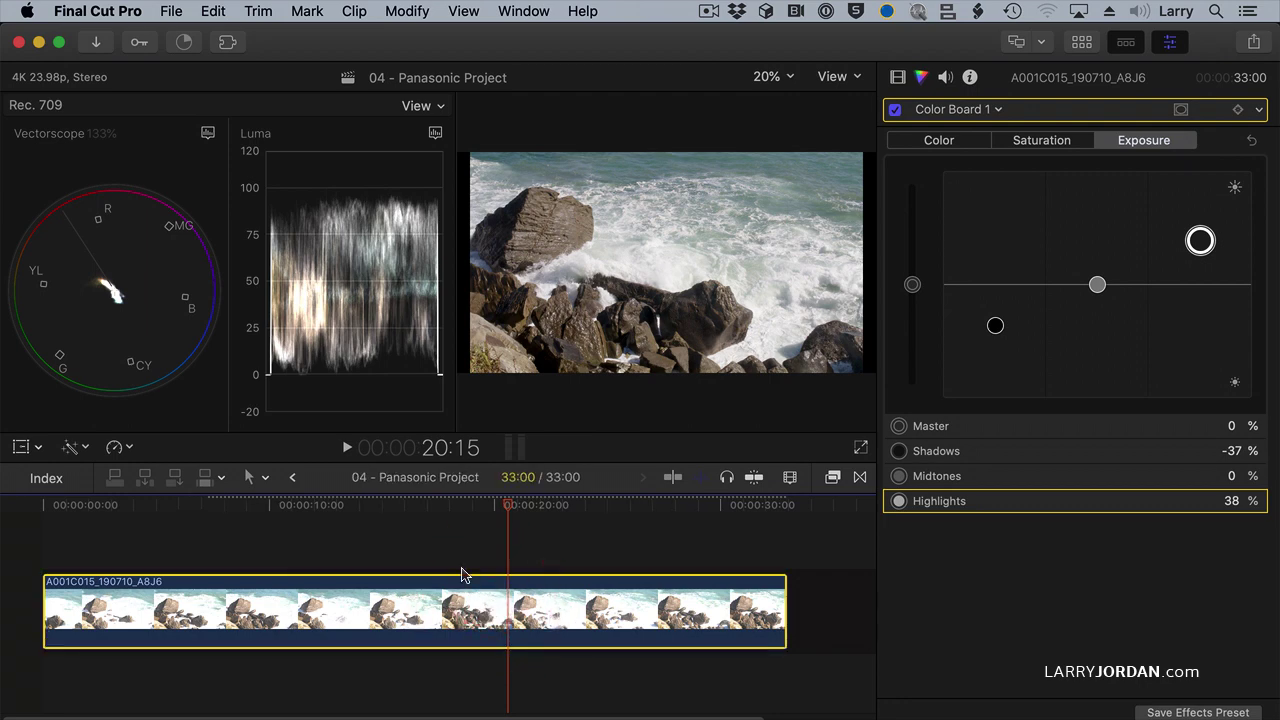
# - Set the project colour space to Wide Gamut HDR - Rec. 2020 HLG and reselect the clip
pyautogui.press('super+j')
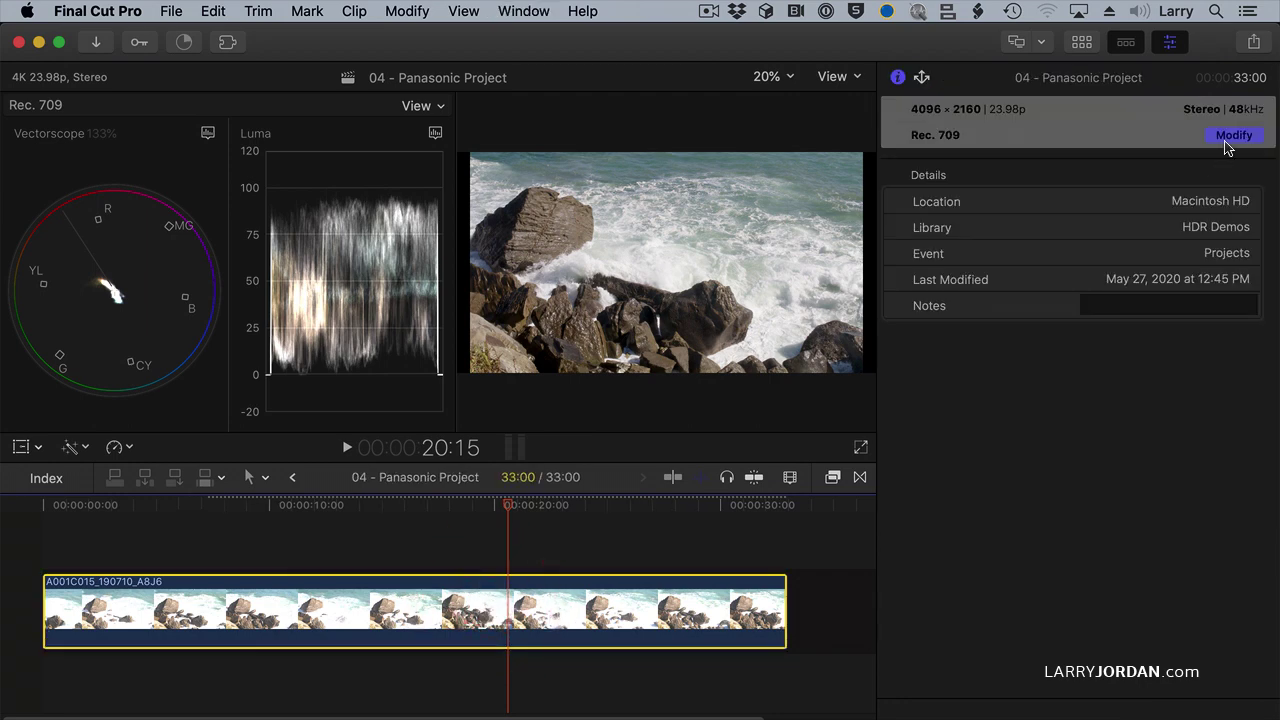
pyautogui.click(1230, 137)
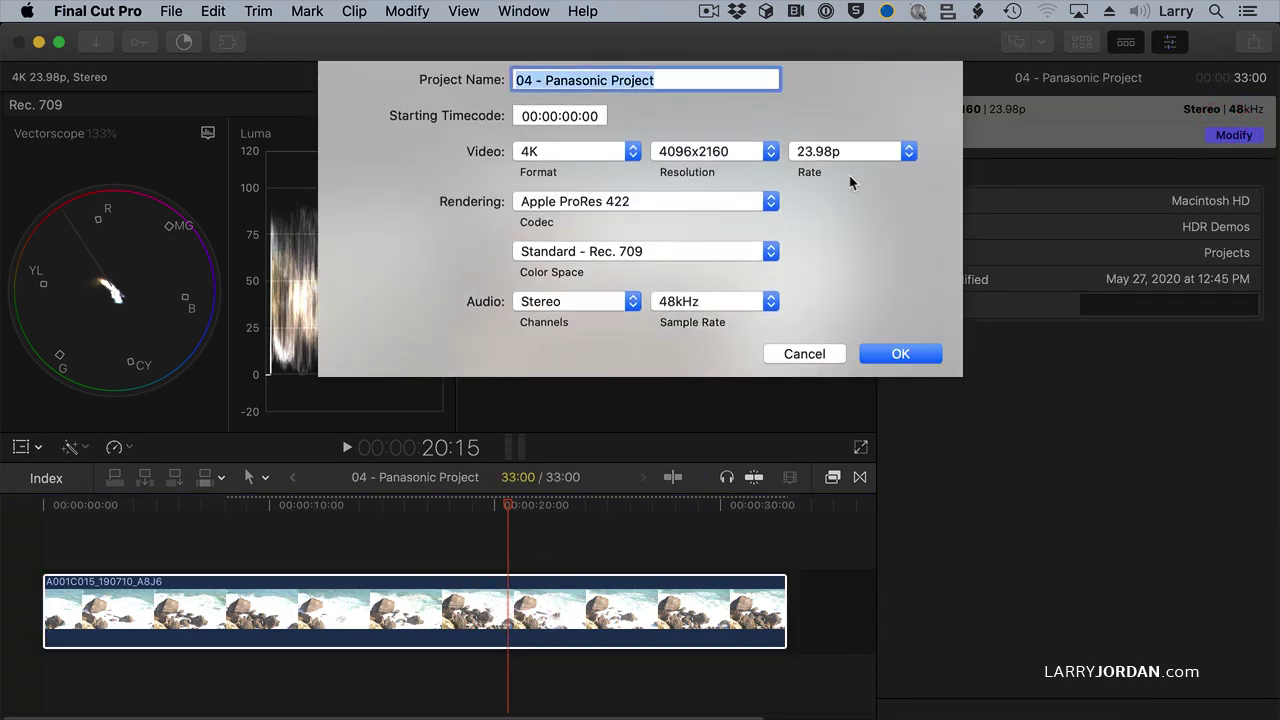
pyautogui.click(711, 258)
pyautogui.click(712, 305)
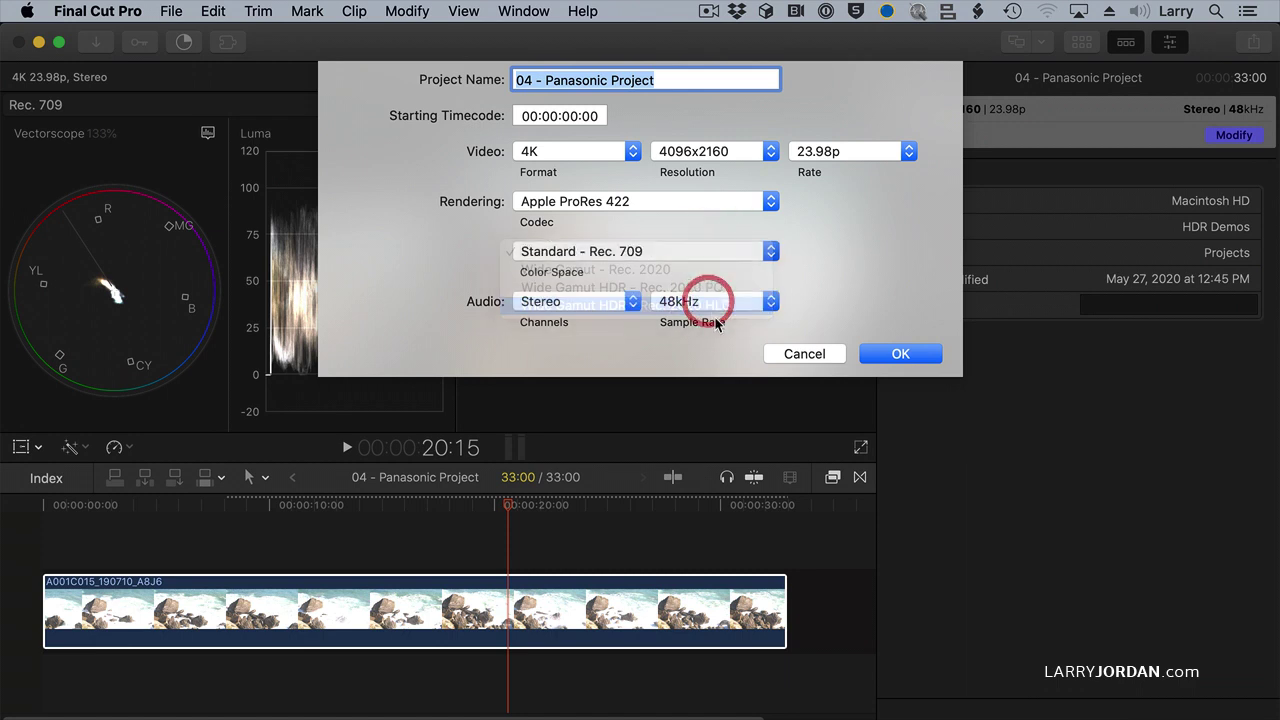
pyautogui.click(893, 355)
pyautogui.click(641, 598)
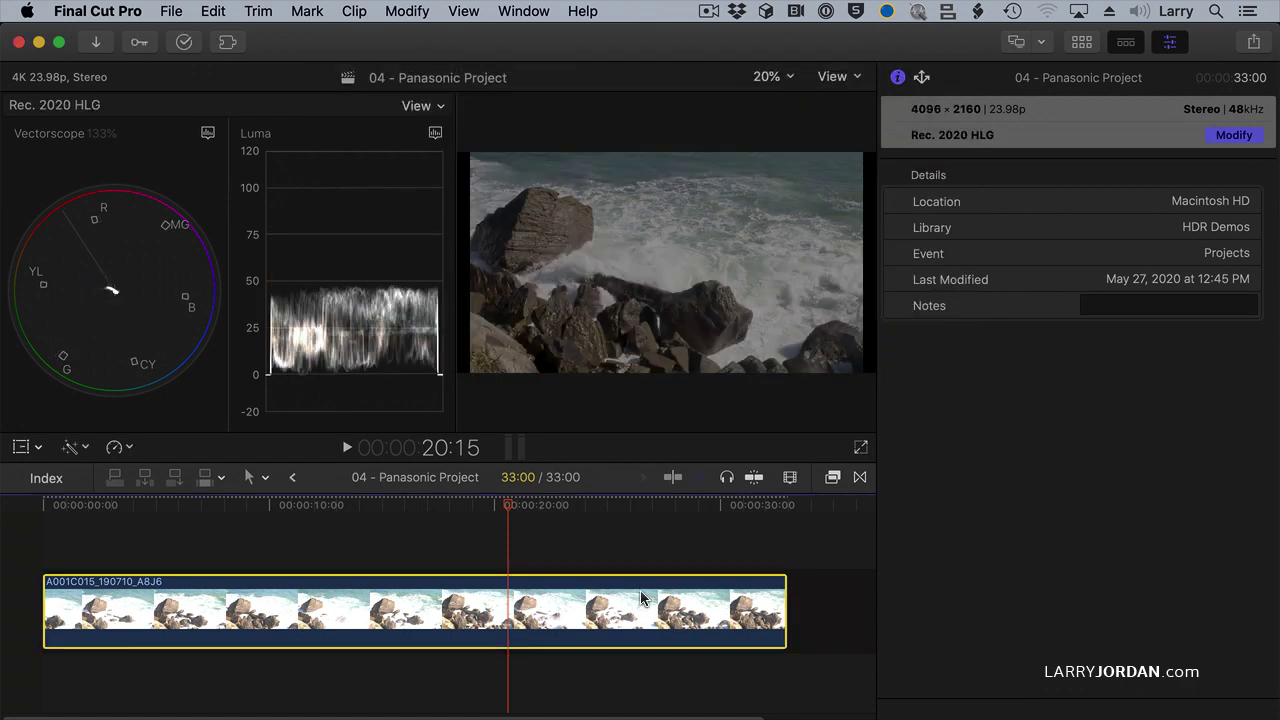
pyautogui.click(640, 596)
# - Disable HDR Tools and set Color Board 1 exposure to highlights 30% and midtones -2%
pyautogui.click(896, 78)
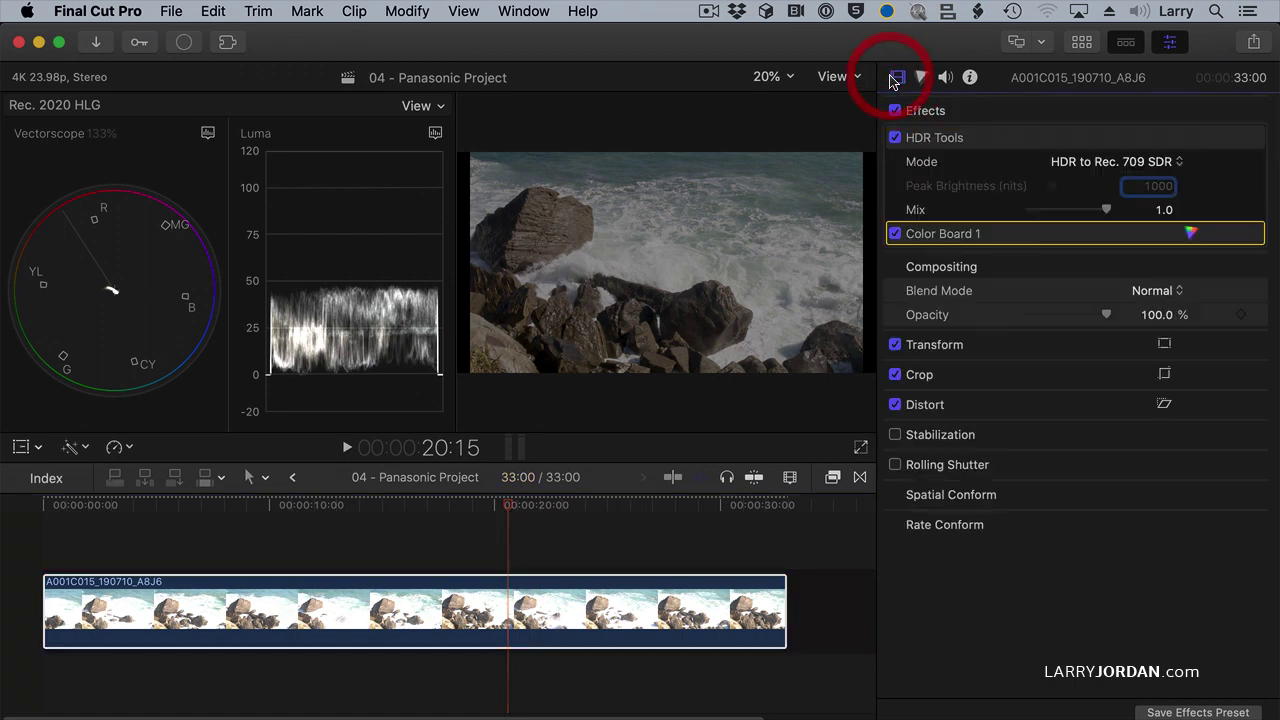
pyautogui.click(895, 139)
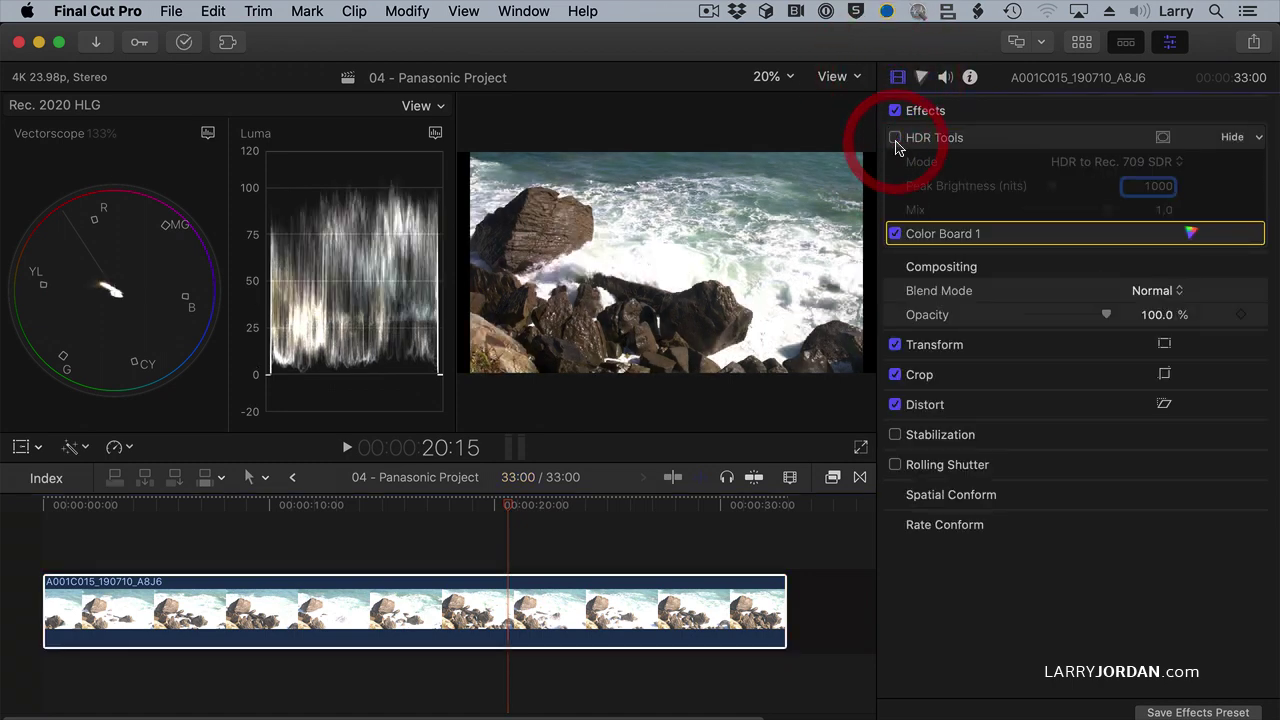
pyautogui.click(984, 240)
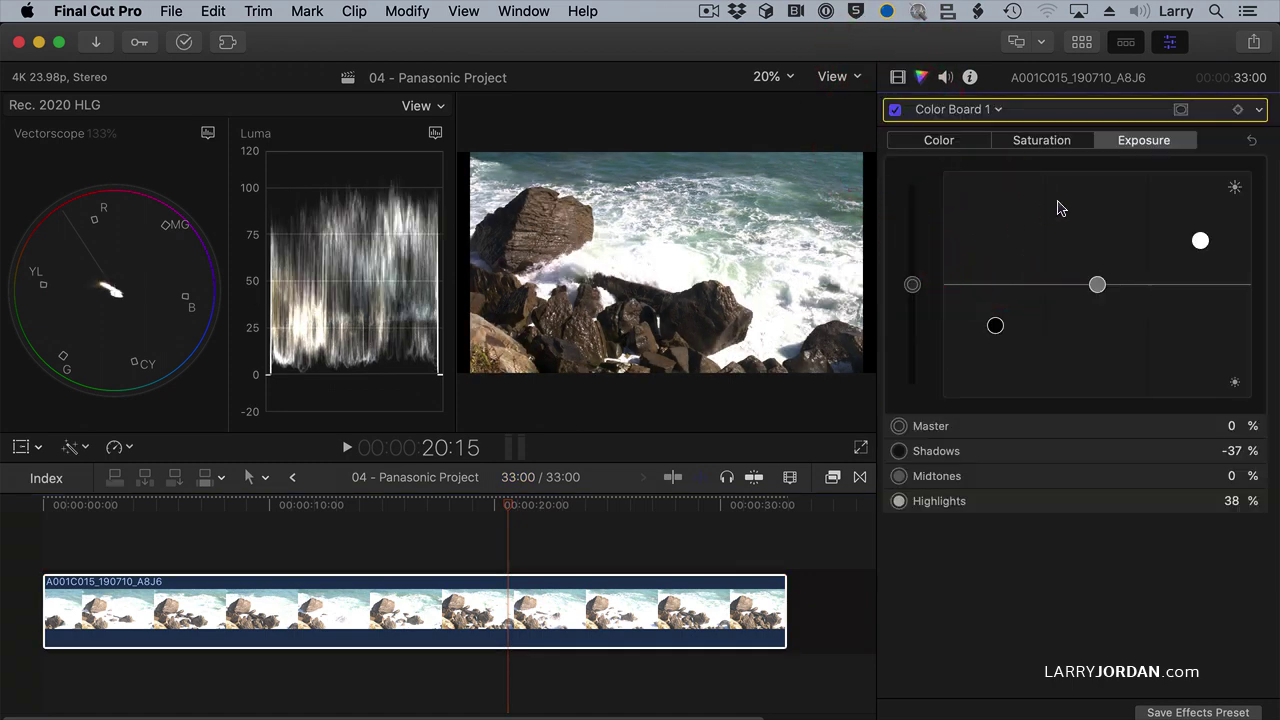
pyautogui.click(995, 328)
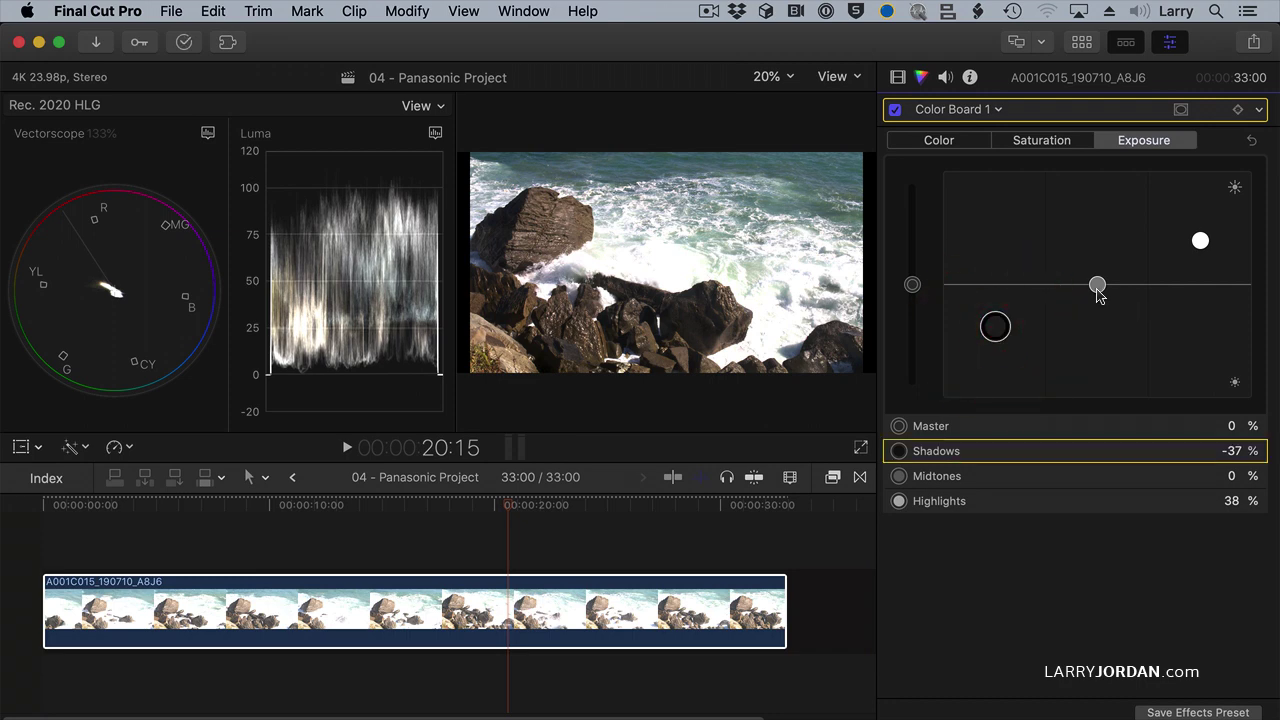
pyautogui.moveTo(1200, 240); pyautogui.dragTo(1198, 252)
pyautogui.moveTo(1097, 285); pyautogui.dragTo(1097, 286)
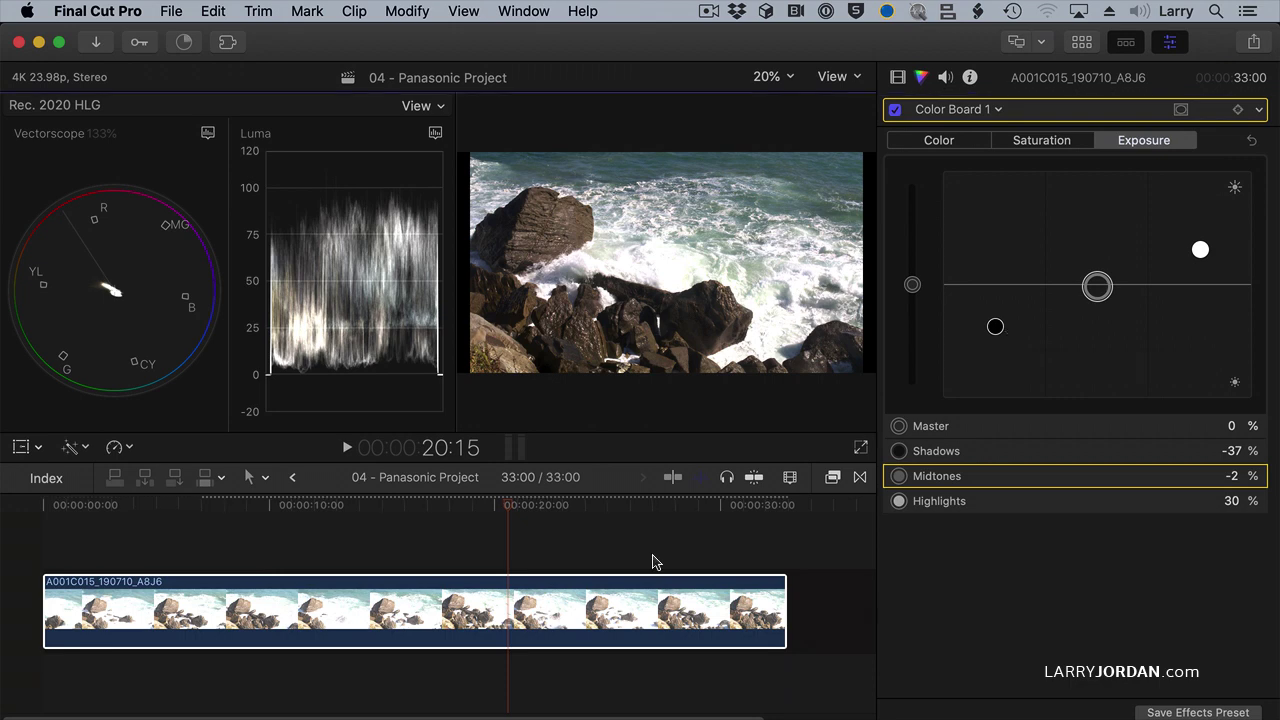
# - With the playhead at 24:19, switch the project colour space to Wide Gamut HDR - Rec. 2020 PQ
pyautogui.click(601, 538)
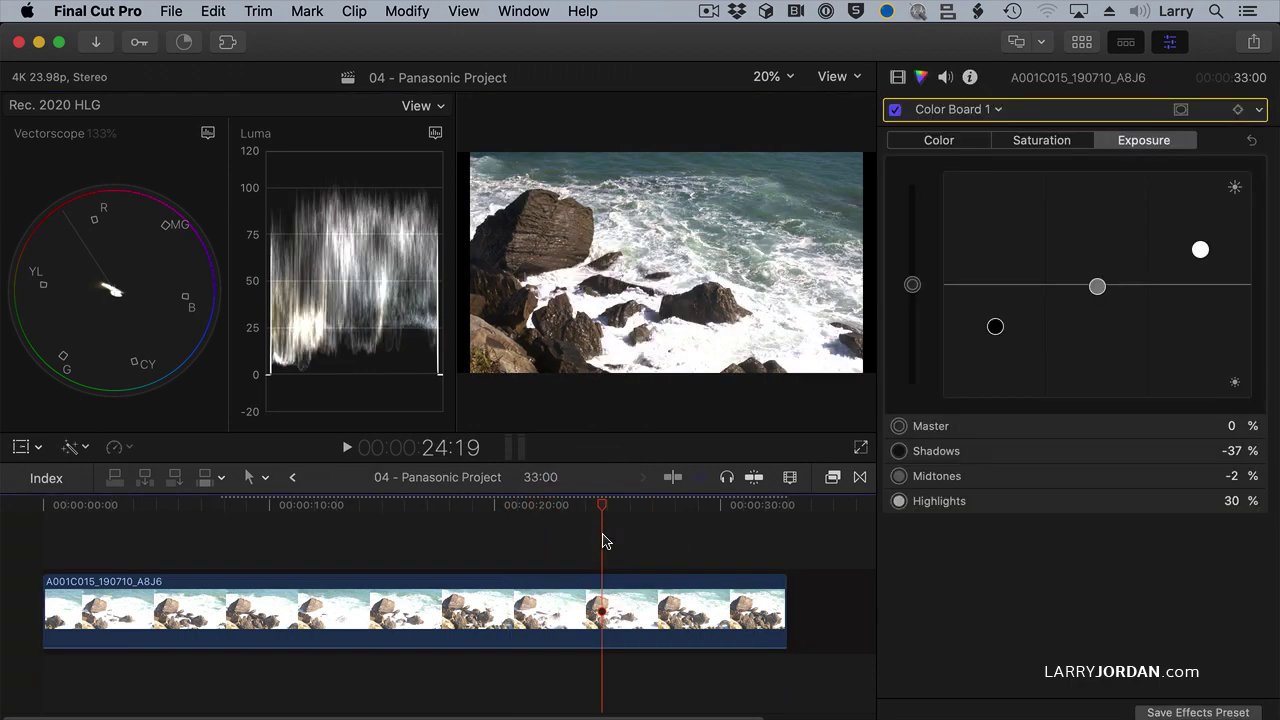
pyautogui.click(603, 541)
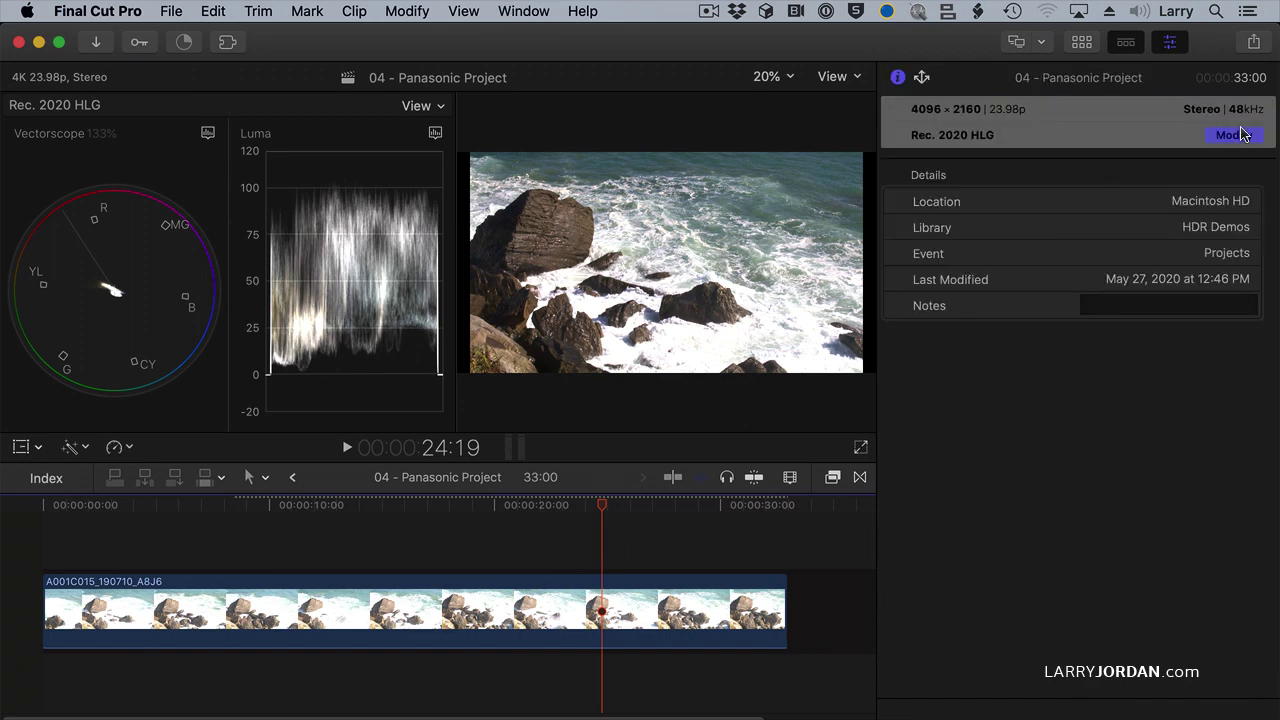
pyautogui.click(1232, 134)
pyautogui.click(656, 256)
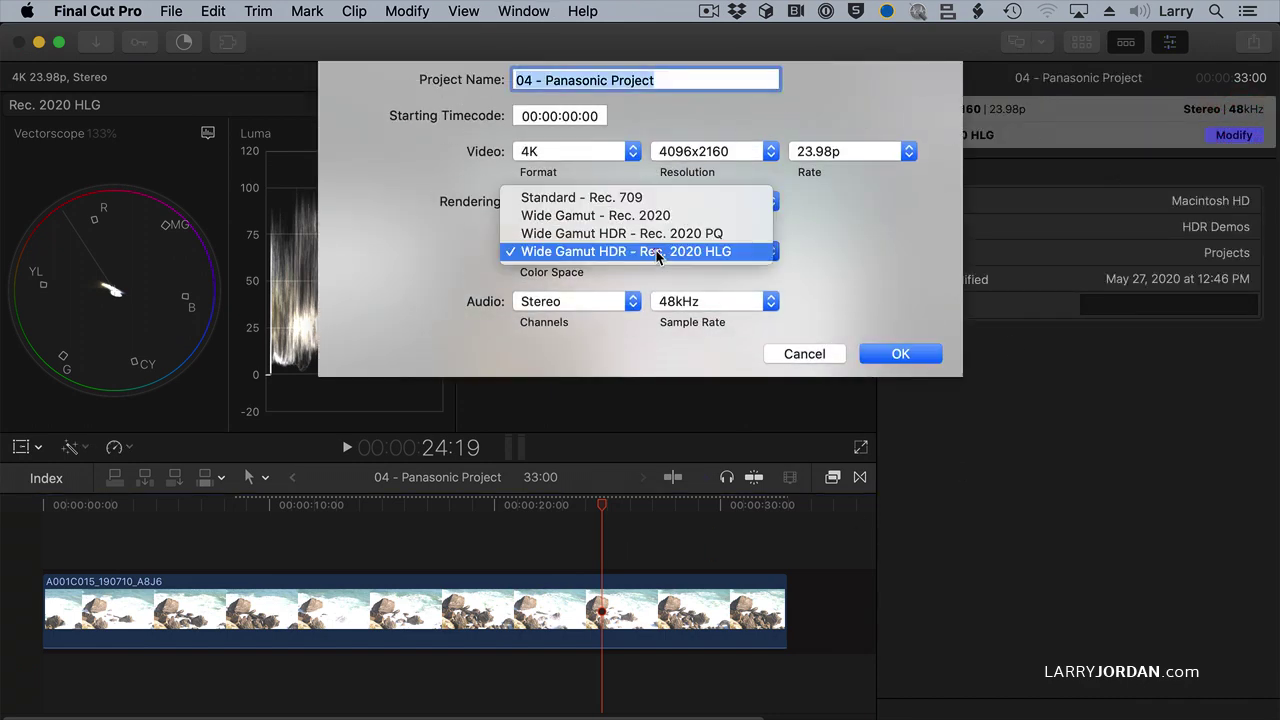
pyautogui.click(655, 231)
pyautogui.click(900, 355)
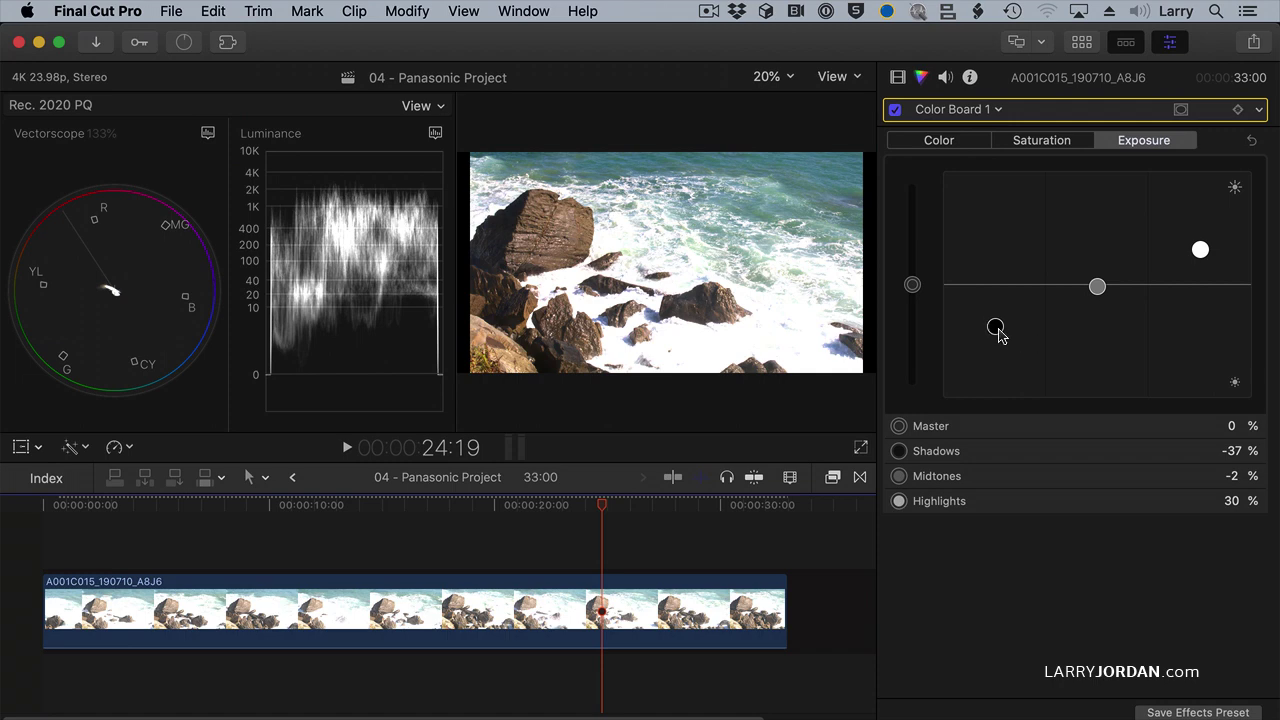
# - Set the Color Board exposure to shadows -50%, highlights 27% and midtones -8%
pyautogui.moveTo(996, 328); pyautogui.dragTo(996, 341)
pyautogui.moveTo(1201, 252); pyautogui.dragTo(1201, 257)
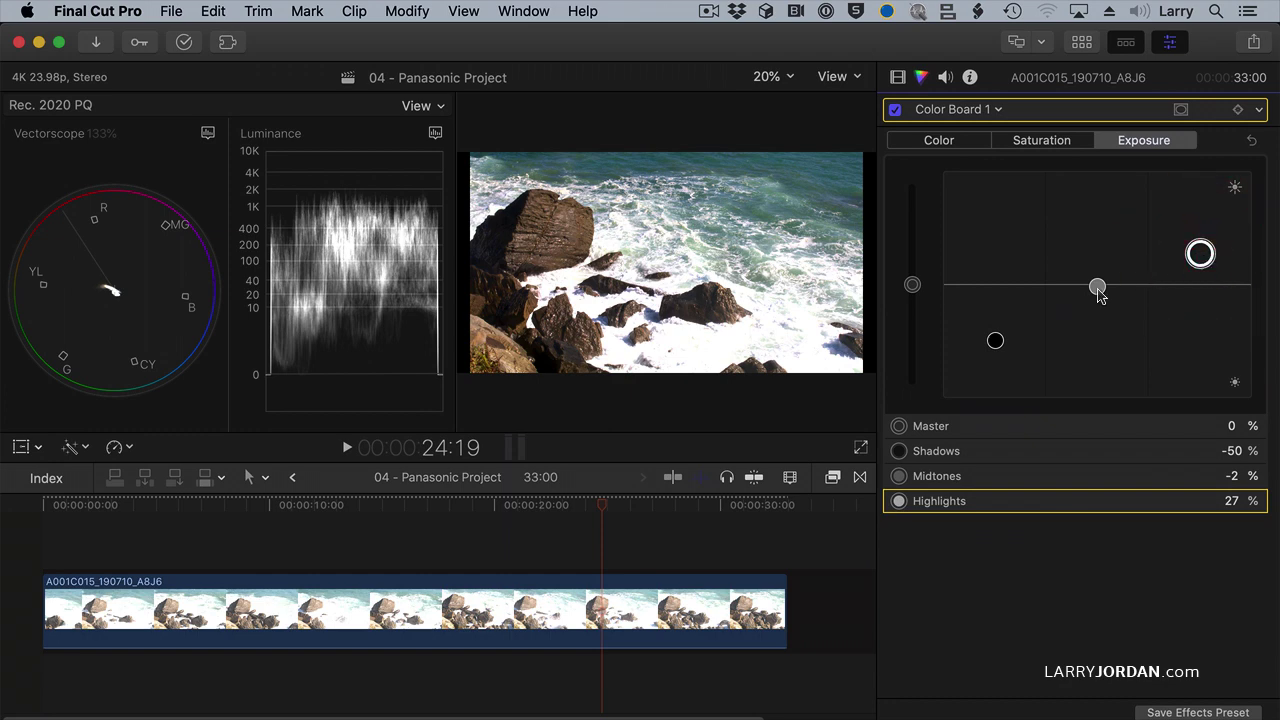
pyautogui.moveTo(1097, 287); pyautogui.dragTo(1063, 294)
pyautogui.moveTo(307, 262)
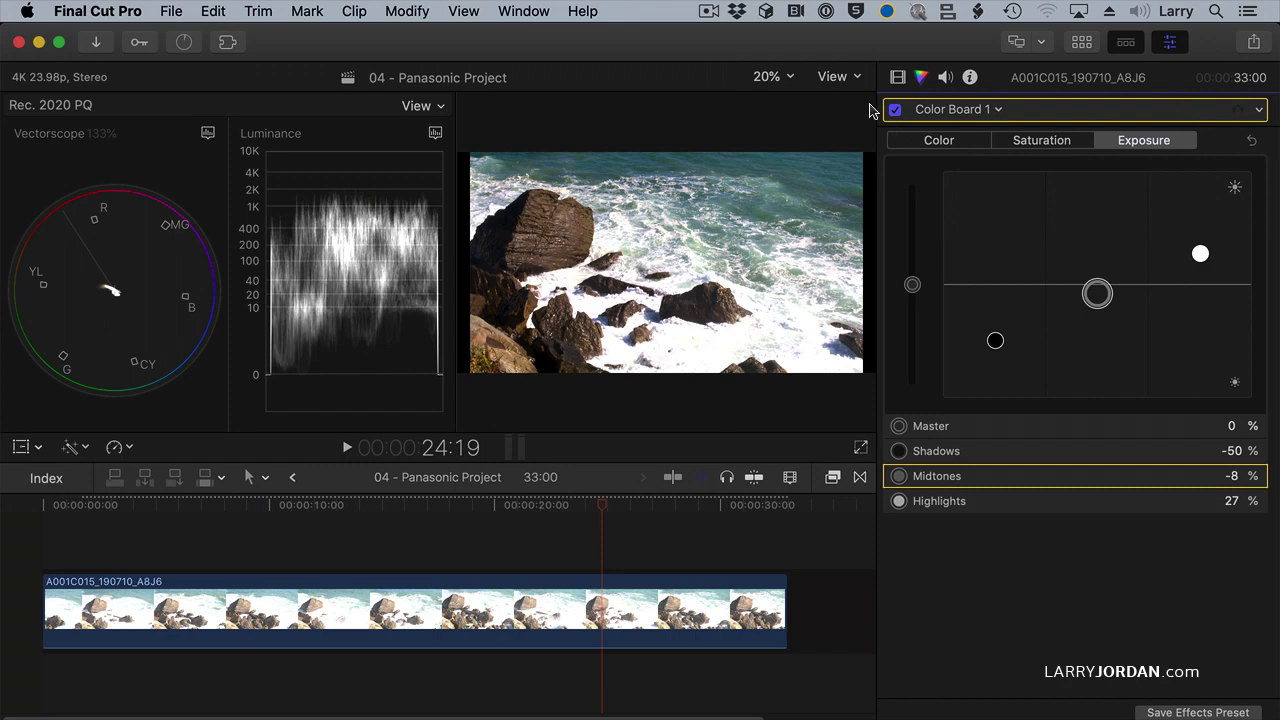
pyautogui.click(840, 77)
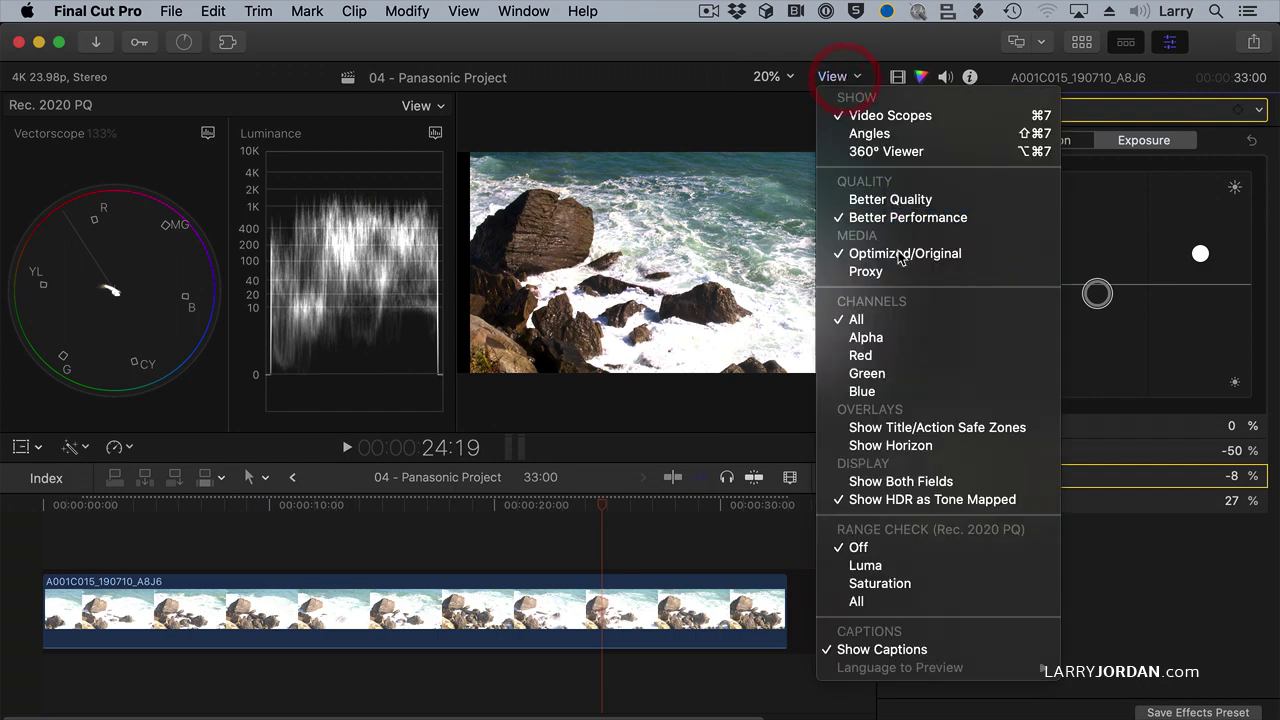
pyautogui.click(966, 499)
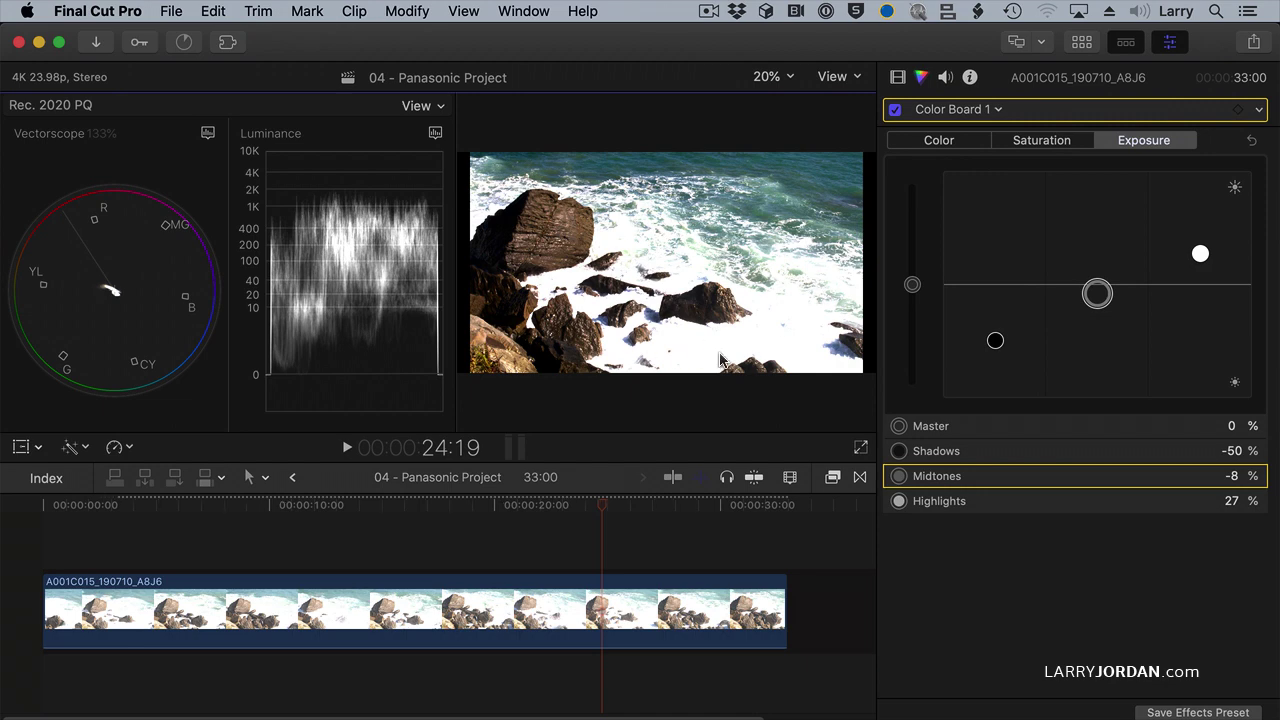
pyautogui.click(843, 77)
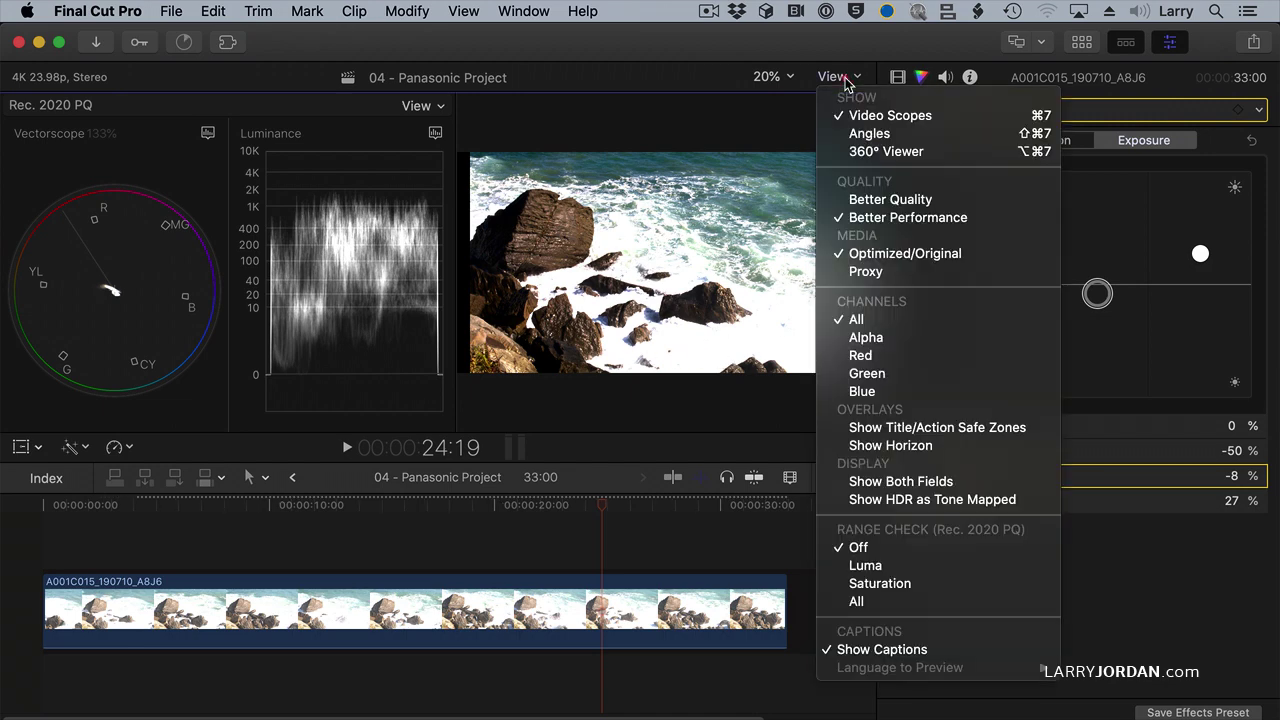
pyautogui.click(853, 499)
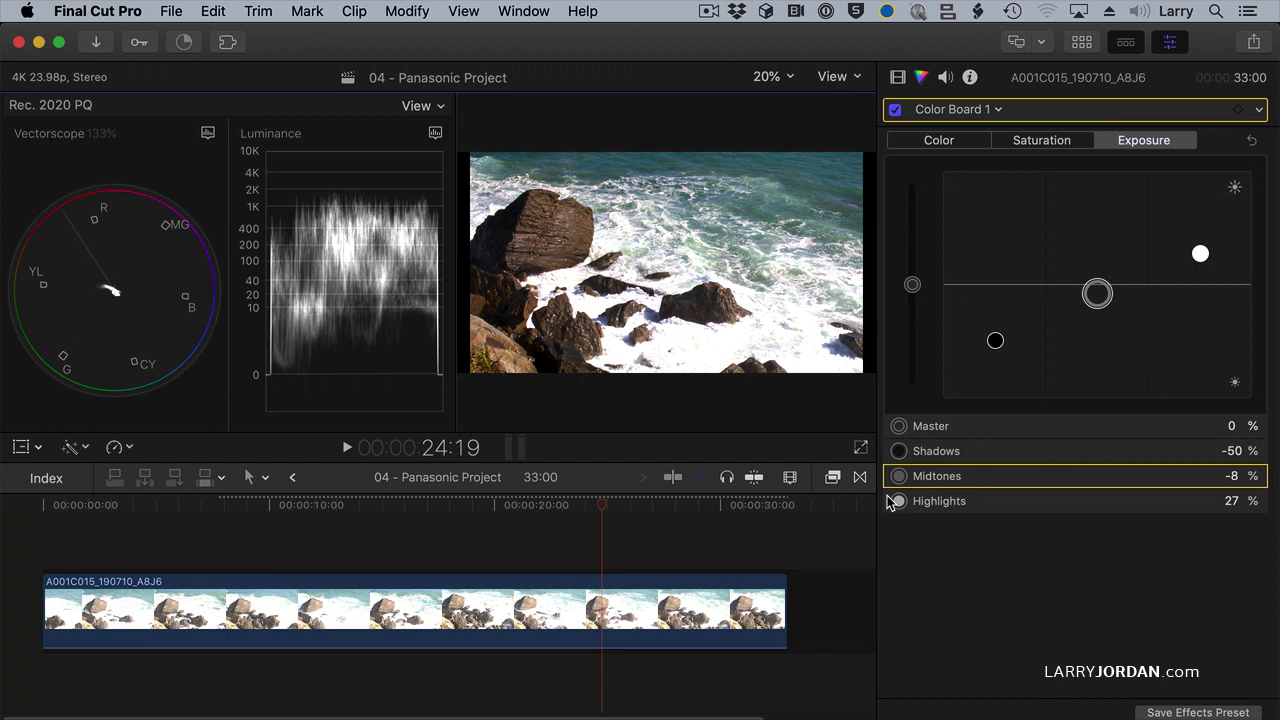
# - Re-enable the rocks clip's HDR Tools in HLG to PQ (Rec. 2100) mode, peak brightness 2272 nits
pyautogui.click(676, 607)
pyautogui.click(897, 77)
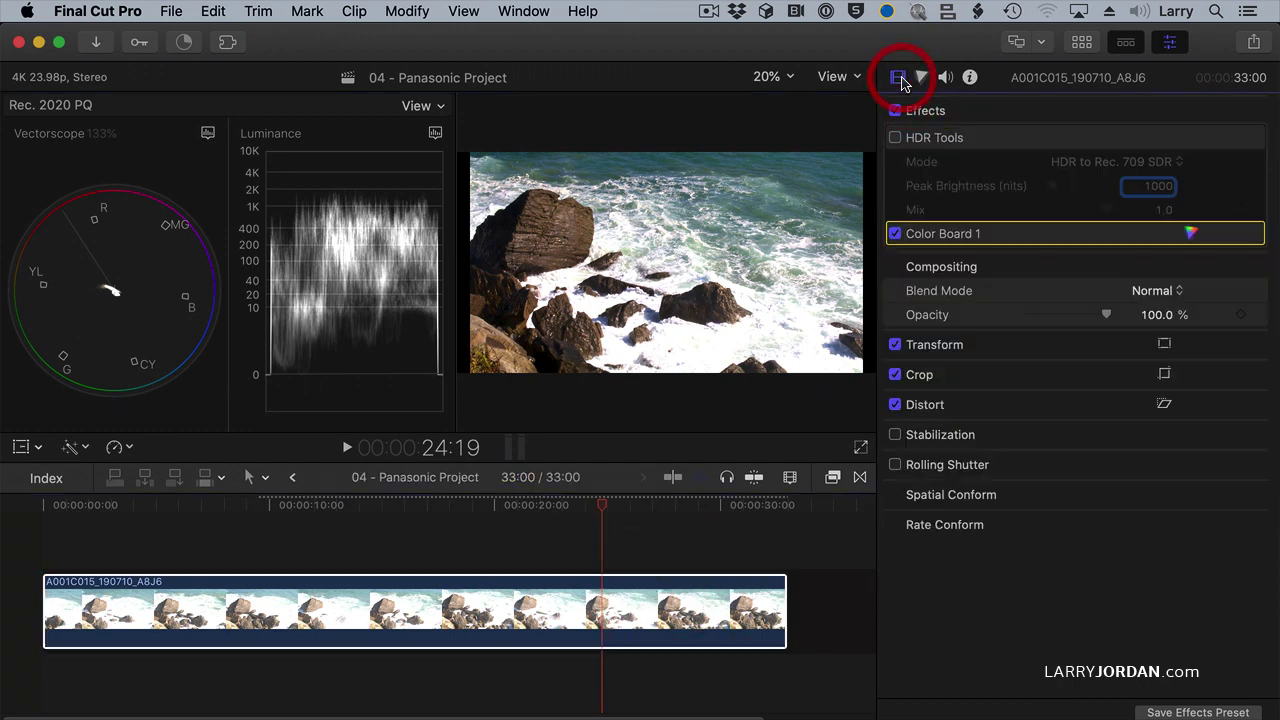
pyautogui.click(895, 137)
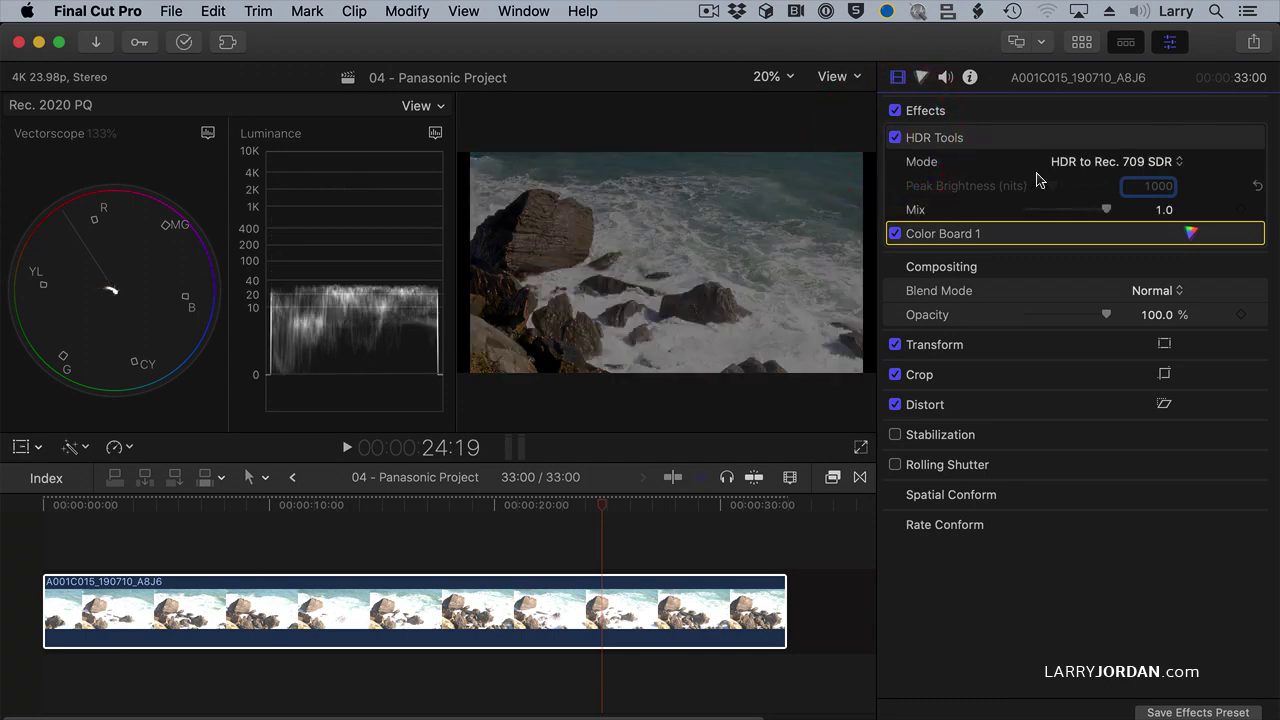
pyautogui.click(1070, 163)
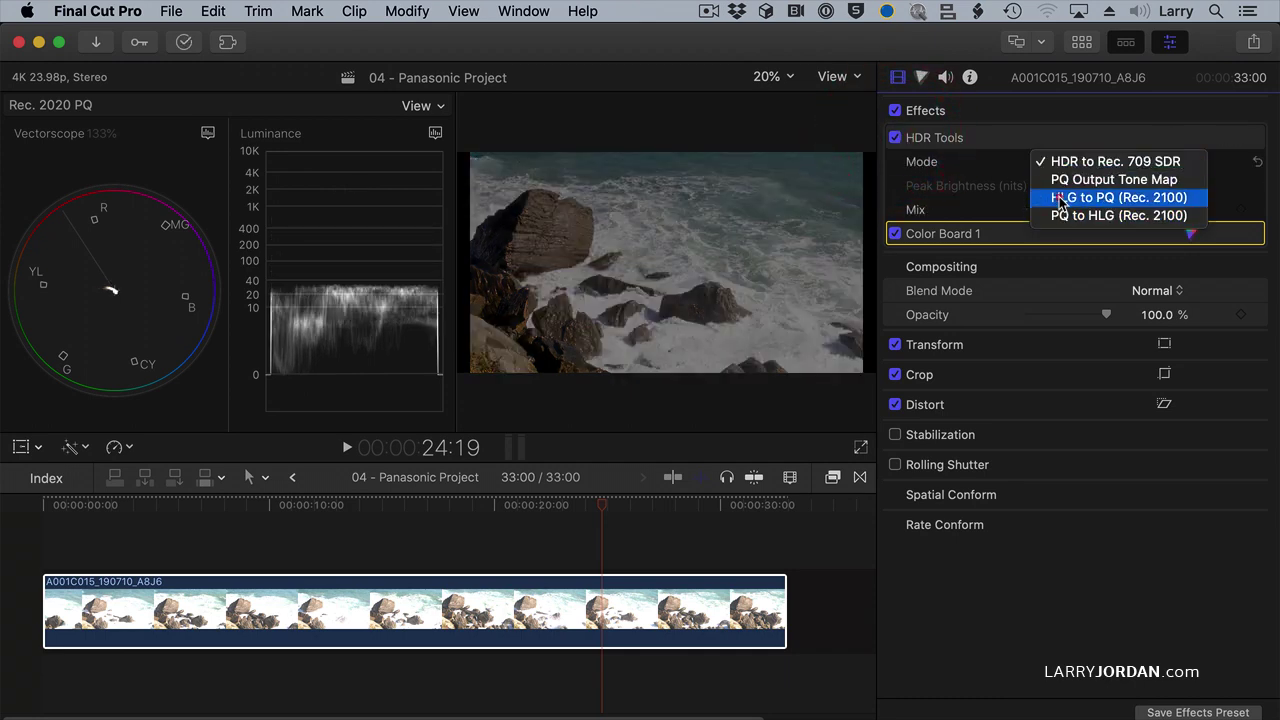
pyautogui.click(1063, 198)
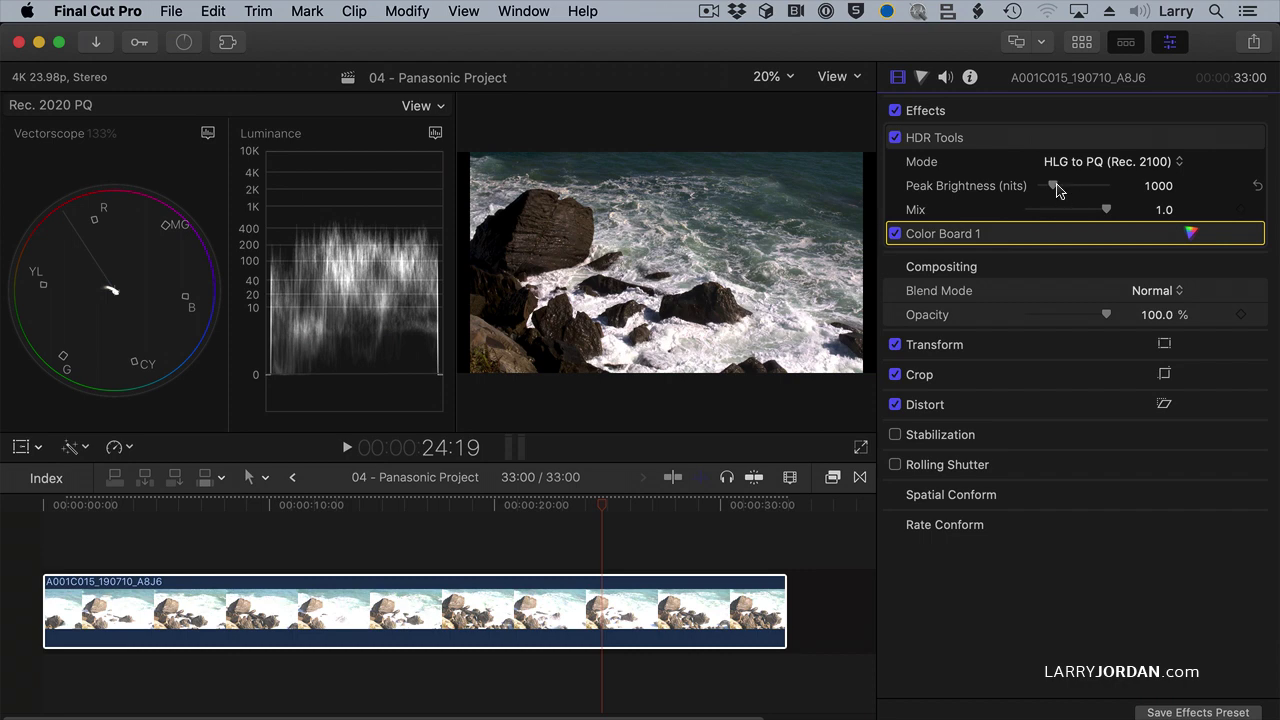
pyautogui.moveTo(1053, 186); pyautogui.dragTo(1070, 193)
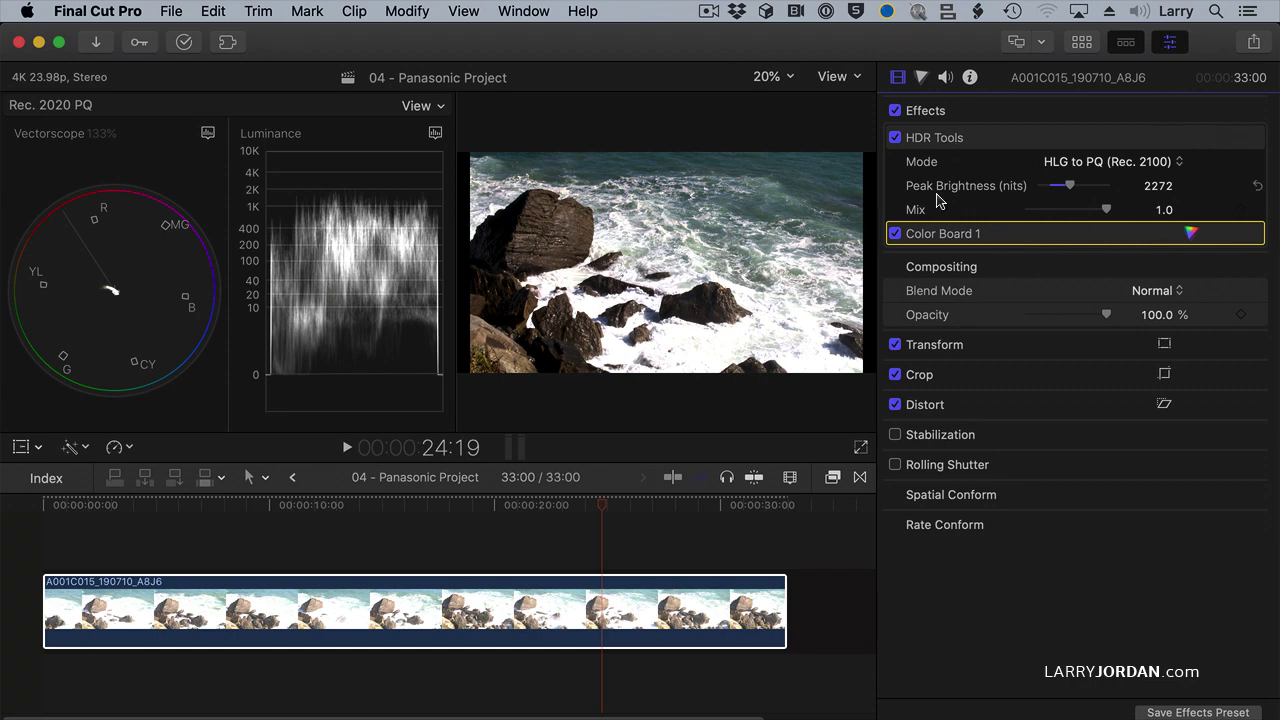